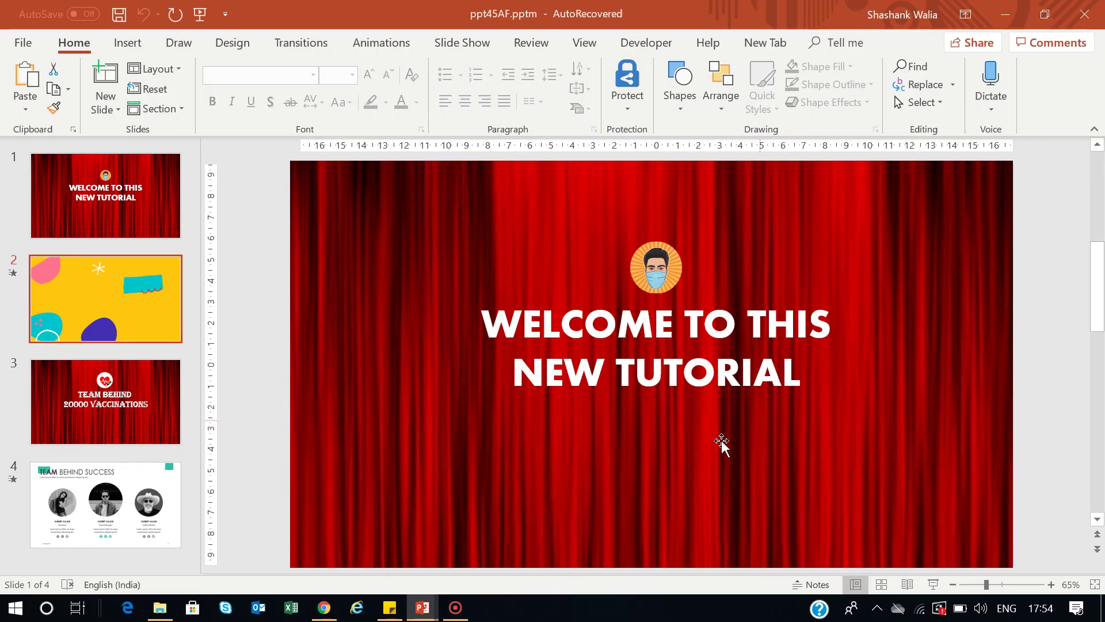
# Leave the slide show and view the sample deck's team slide, slide 4
pyautogui.click(57, 518)
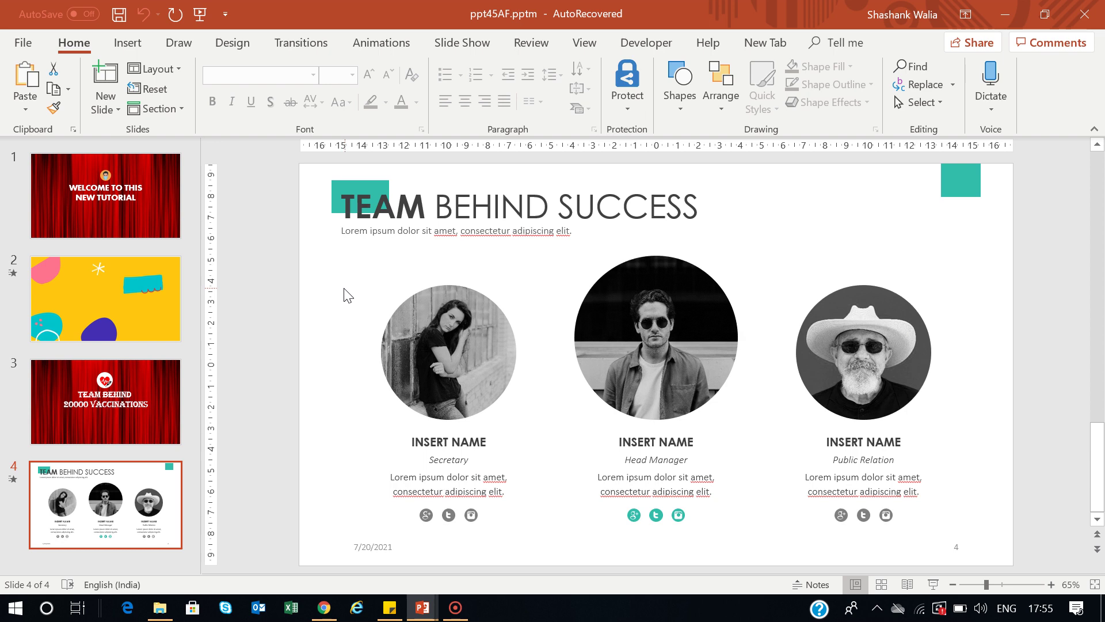
# View the sample's curtain title slide in the slide show, then end the show
pyautogui.click(112, 408)
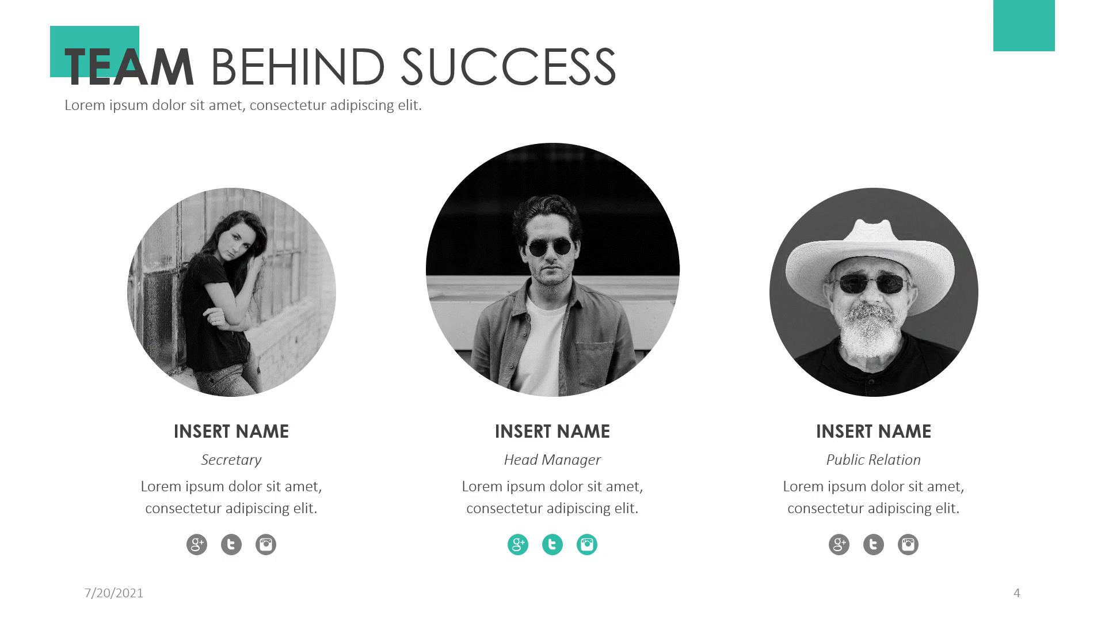
pyautogui.press('Escape')
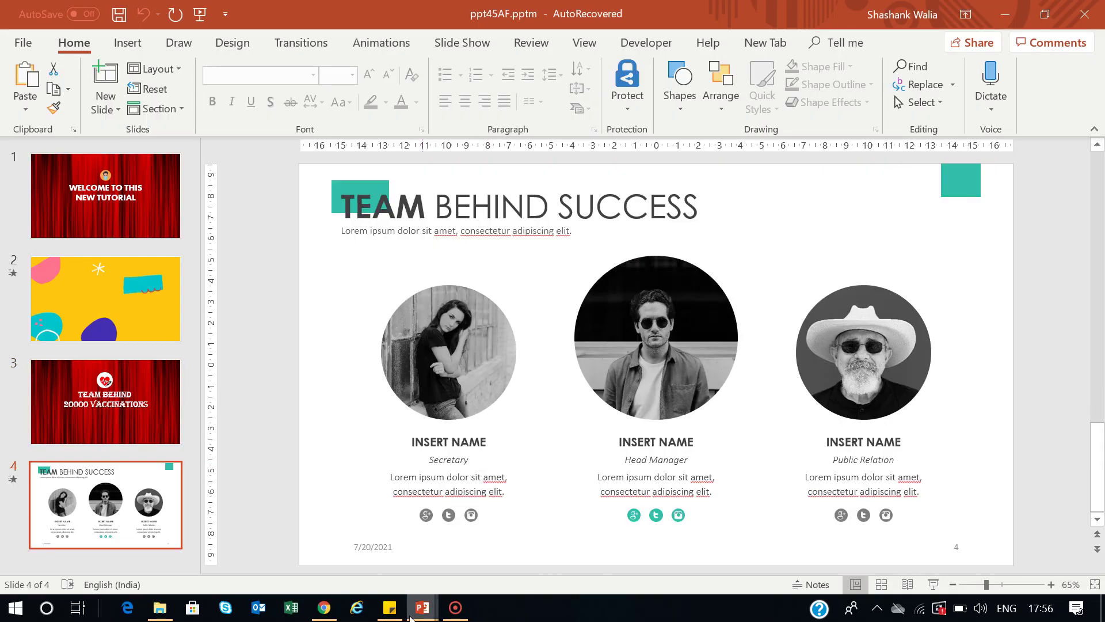
# Bring Presentation2 forward and add a second blank slide after slide 1
pyautogui.moveTo(422, 607)
pyautogui.click(475, 529)
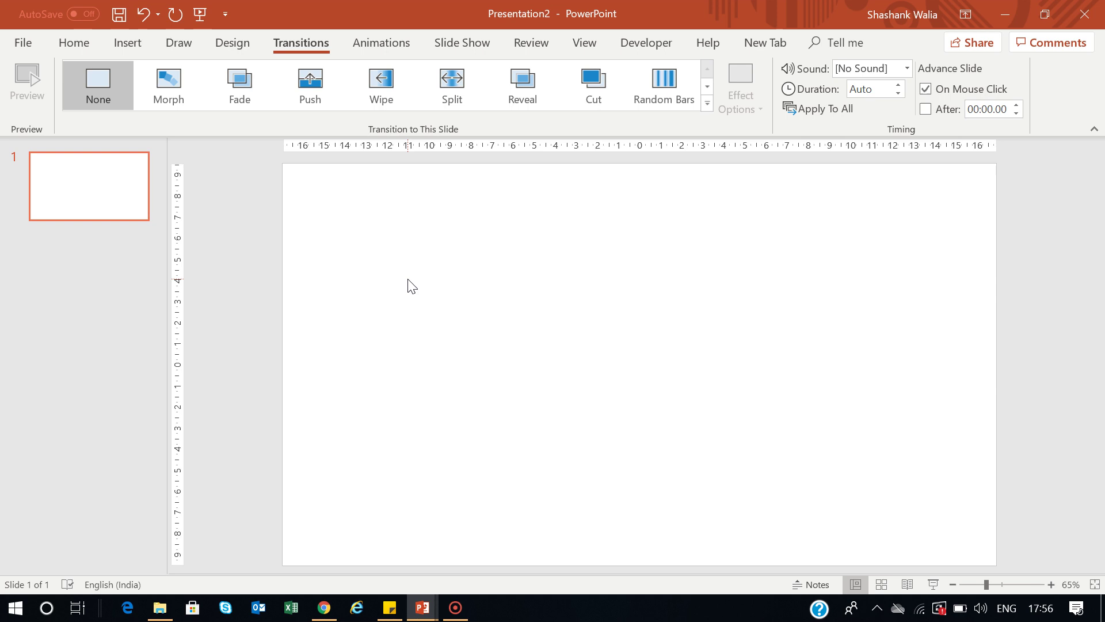
pyautogui.click(106, 202)
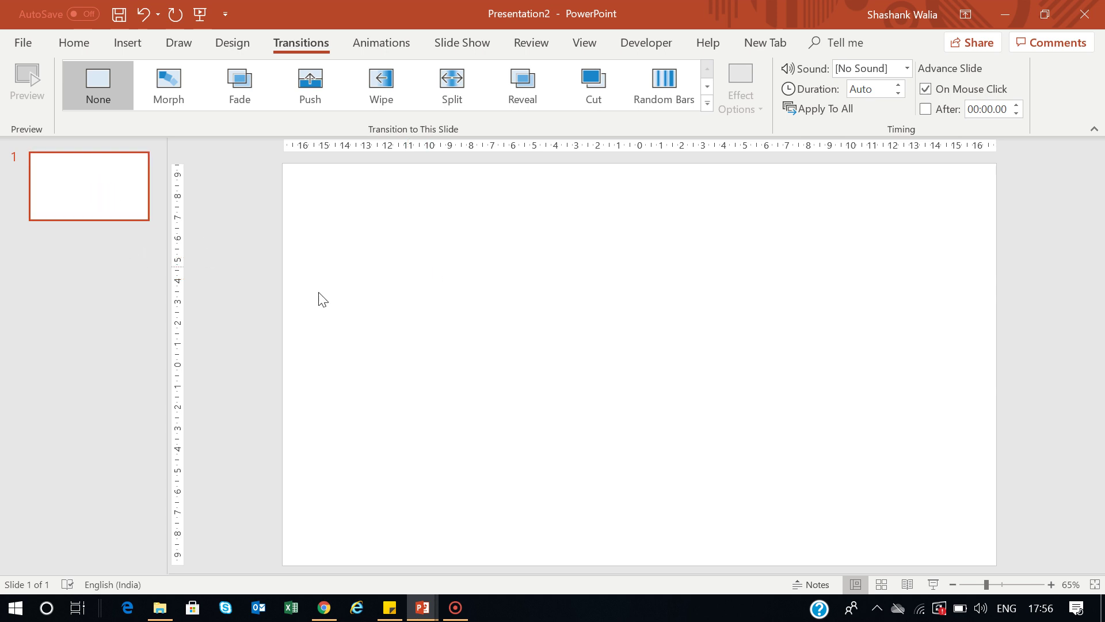
pyautogui.click(98, 197)
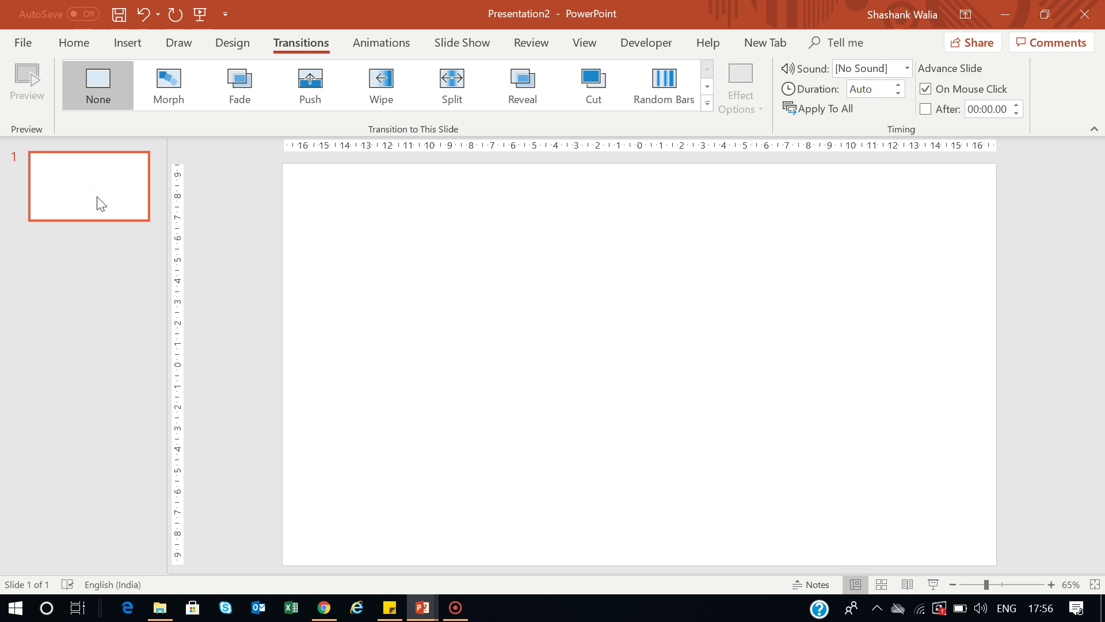
pyautogui.press('Return')
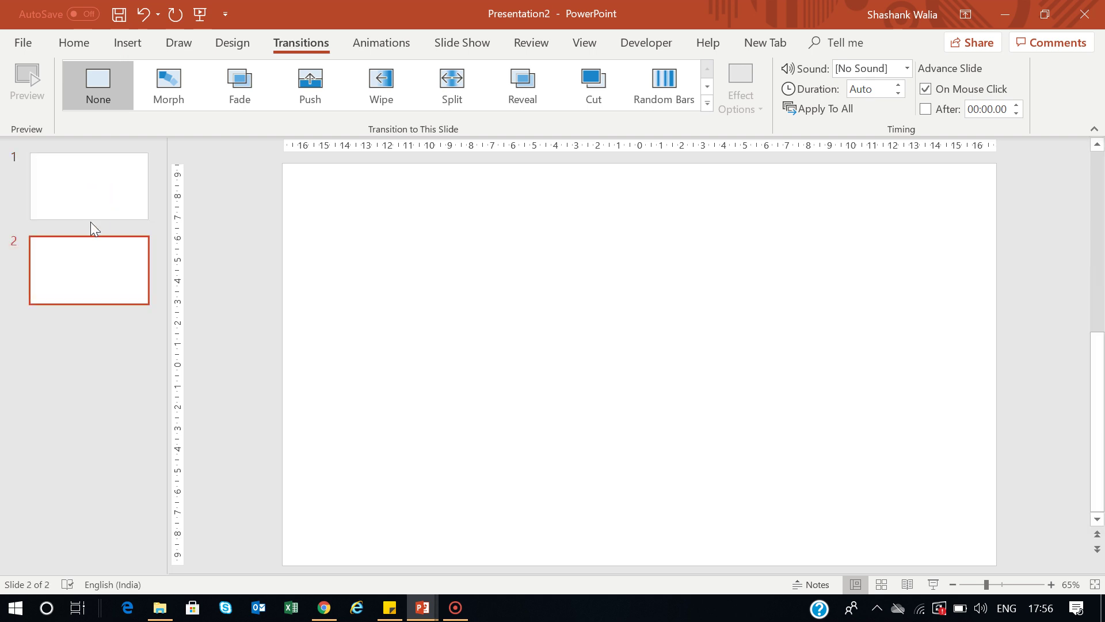
# Switch between slides 1 and 2 to check both blank slides
pyautogui.click(97, 183)
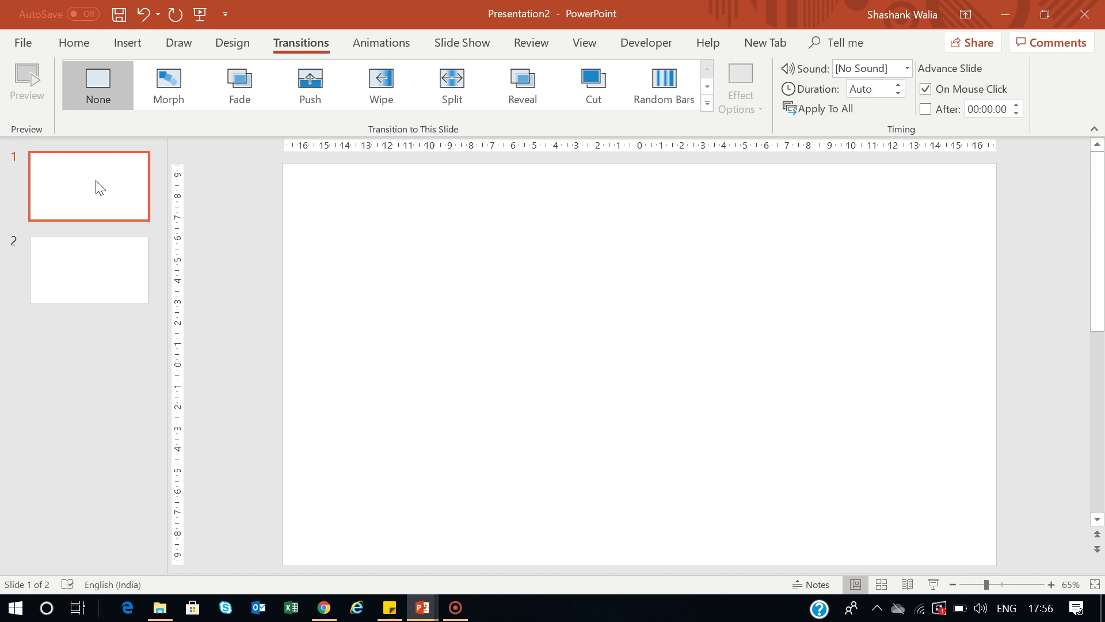
pyautogui.click(473, 269)
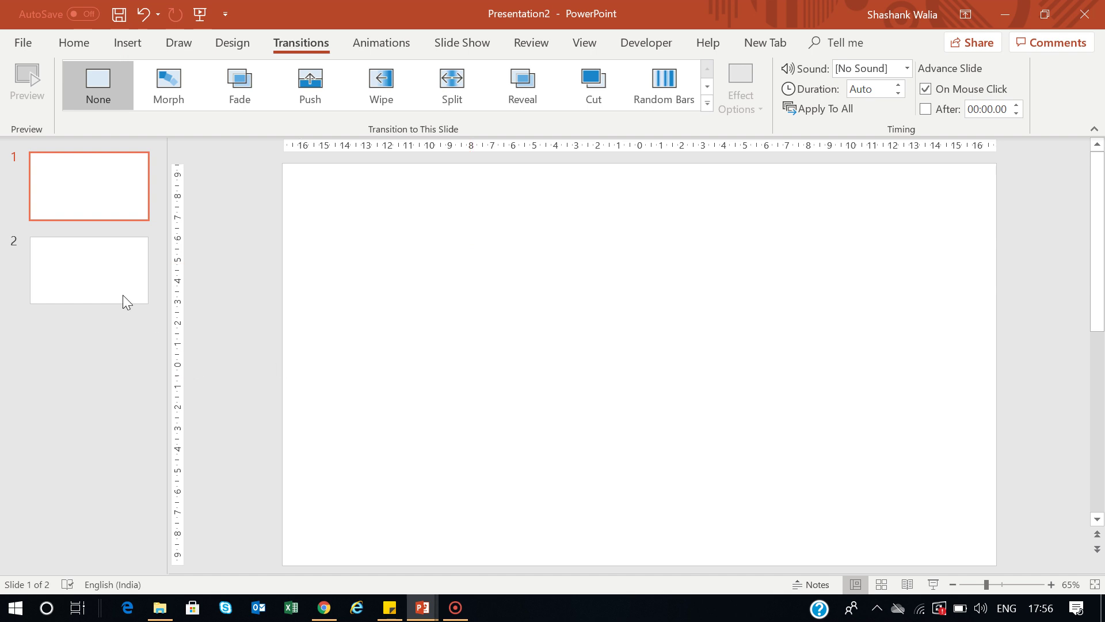
pyautogui.click(106, 288)
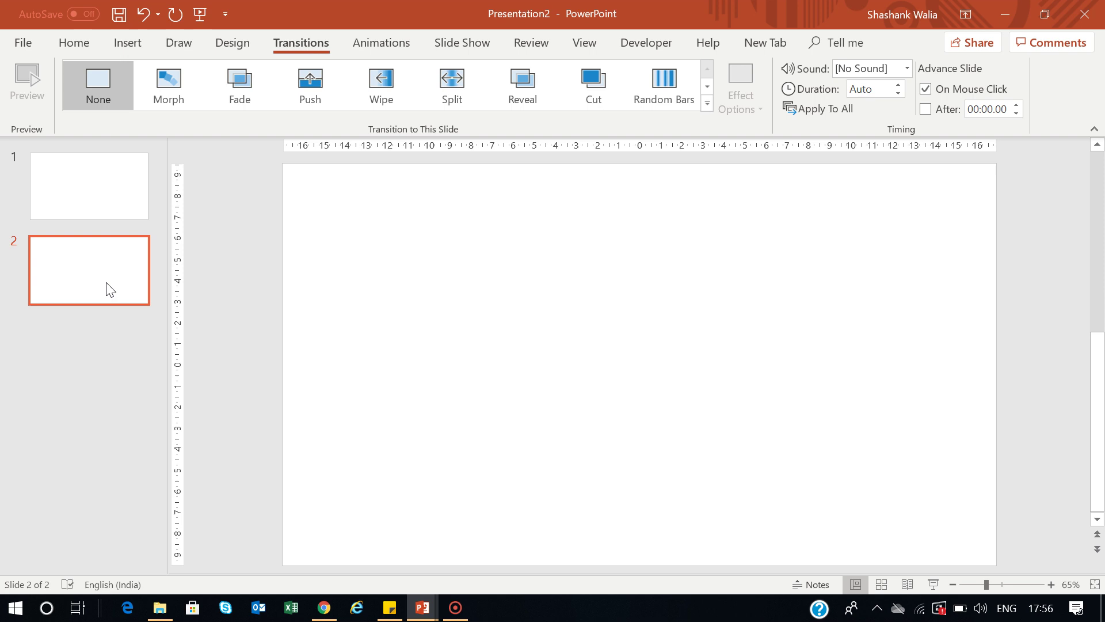
pyautogui.click(101, 195)
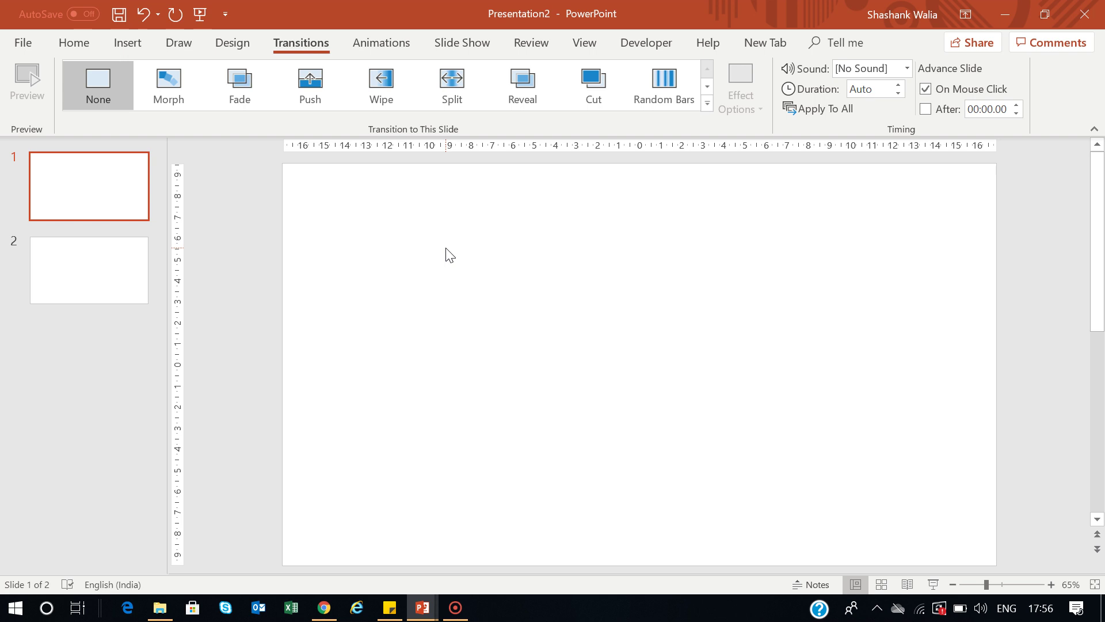
pyautogui.click(46, 280)
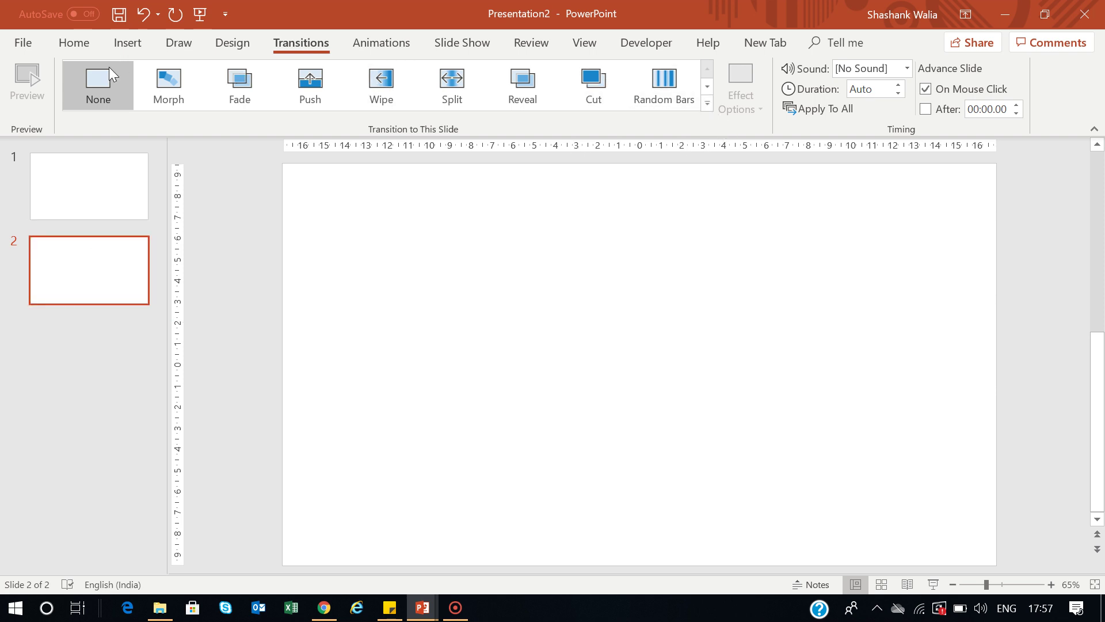
# Apply the Curtains transition to slide 2, leaving slide 1 without a transition
pyautogui.click(68, 38)
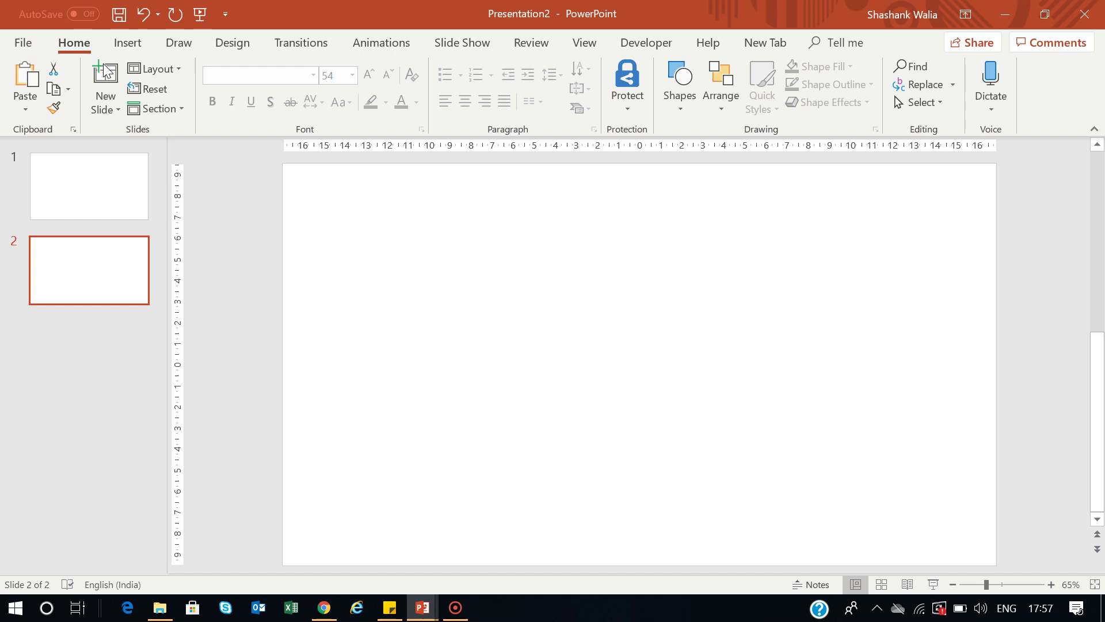
pyautogui.click(303, 46)
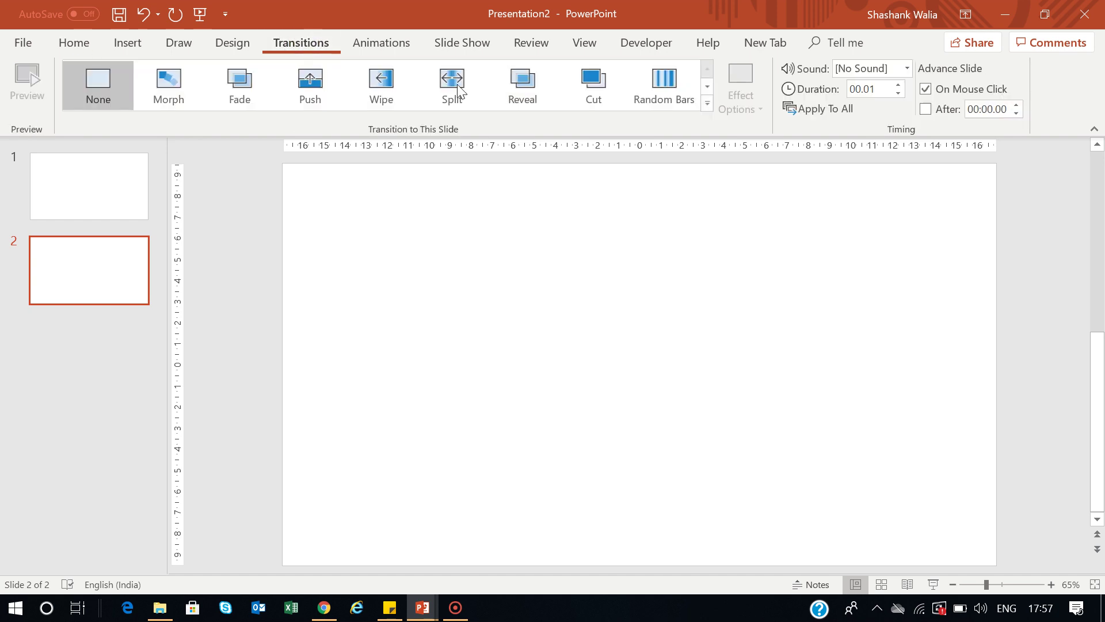
pyautogui.click(706, 107)
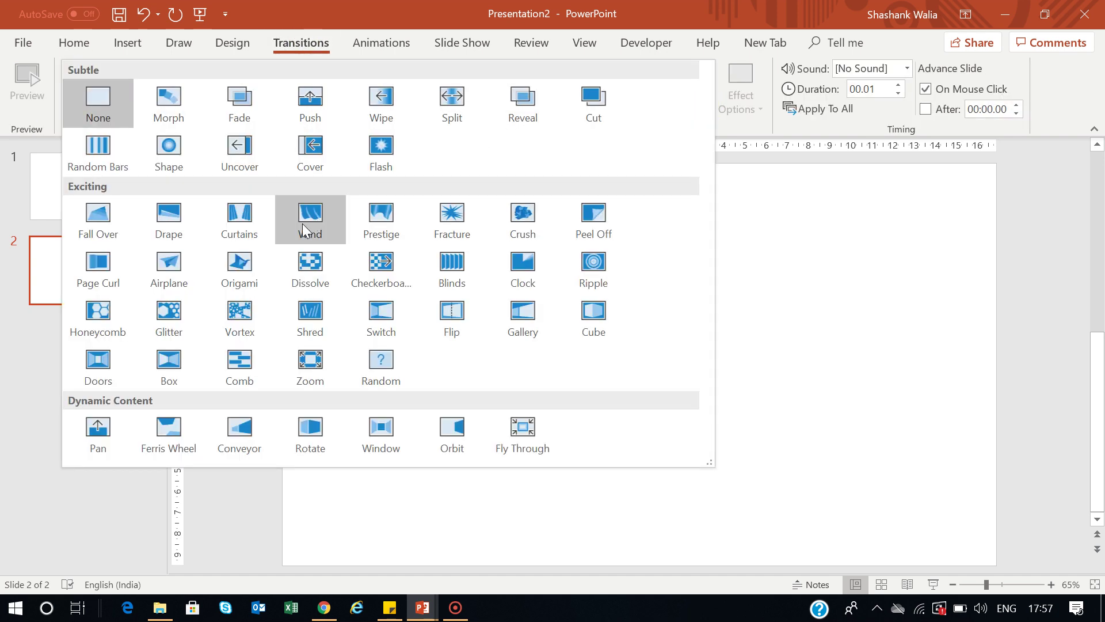
pyautogui.click(239, 219)
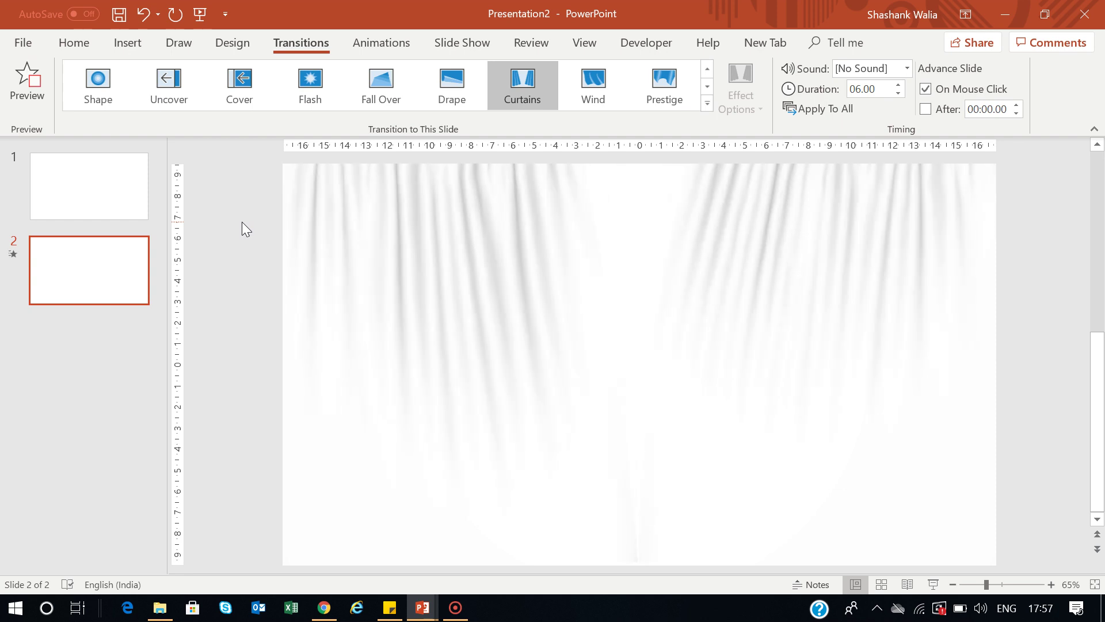
pyautogui.click(109, 196)
pyautogui.click(116, 260)
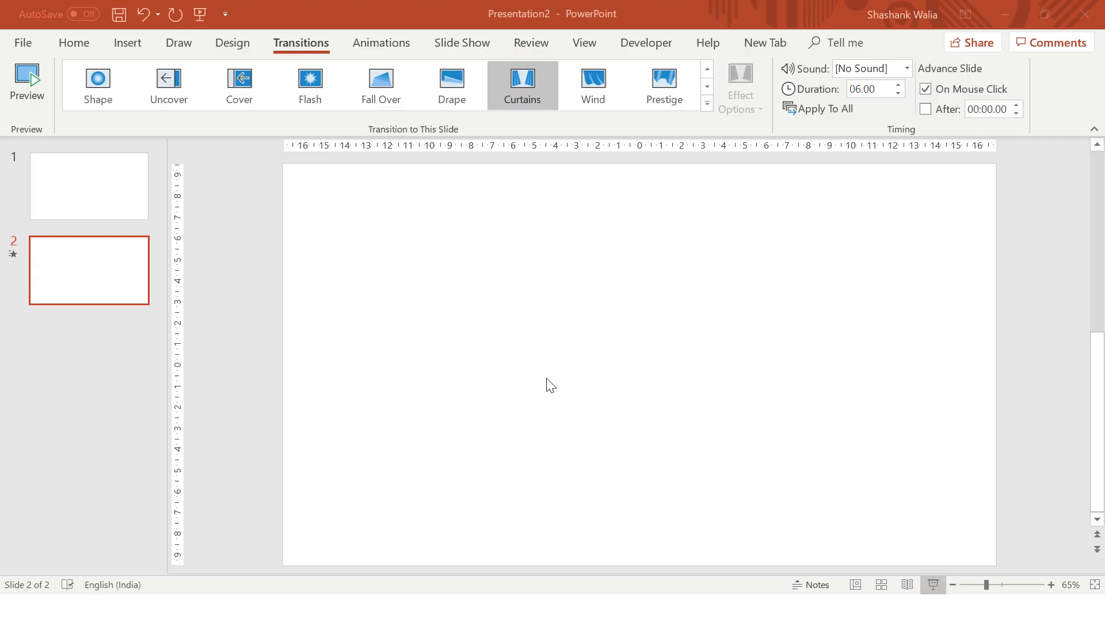
# In Format Background for slide 1, try a red solid fill, then revert it to white
pyautogui.click(50, 210)
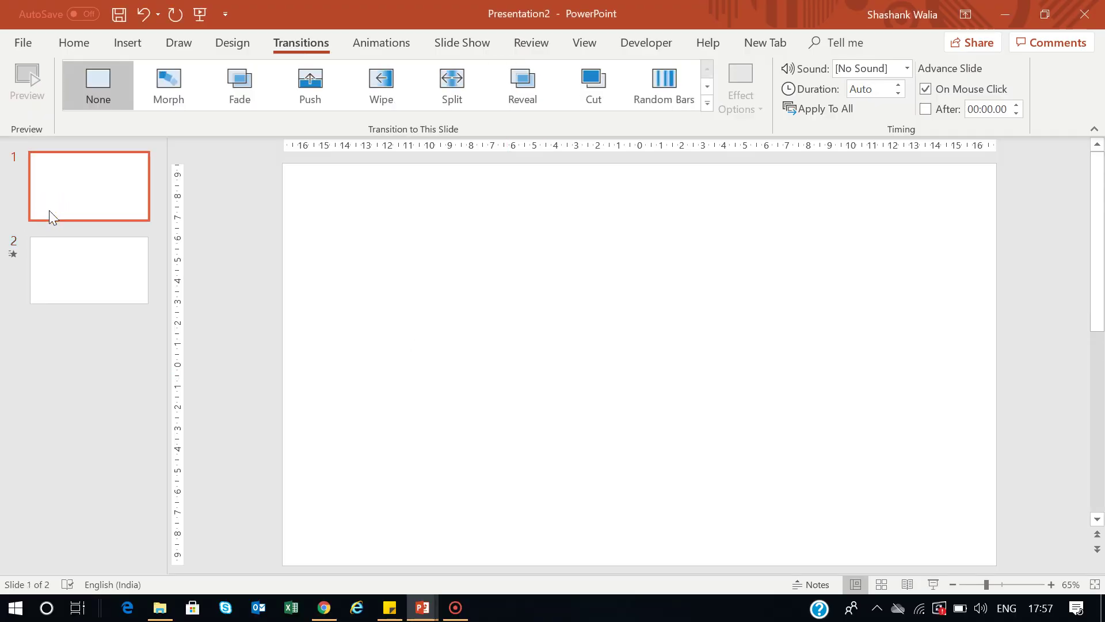
pyautogui.click(421, 322)
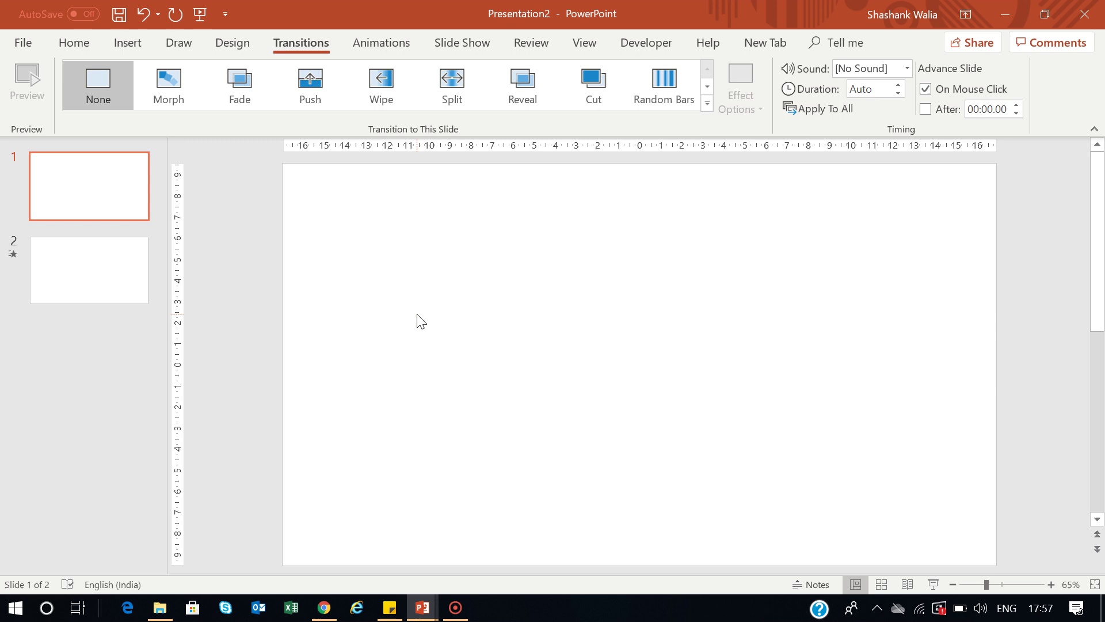
pyautogui.click(236, 42)
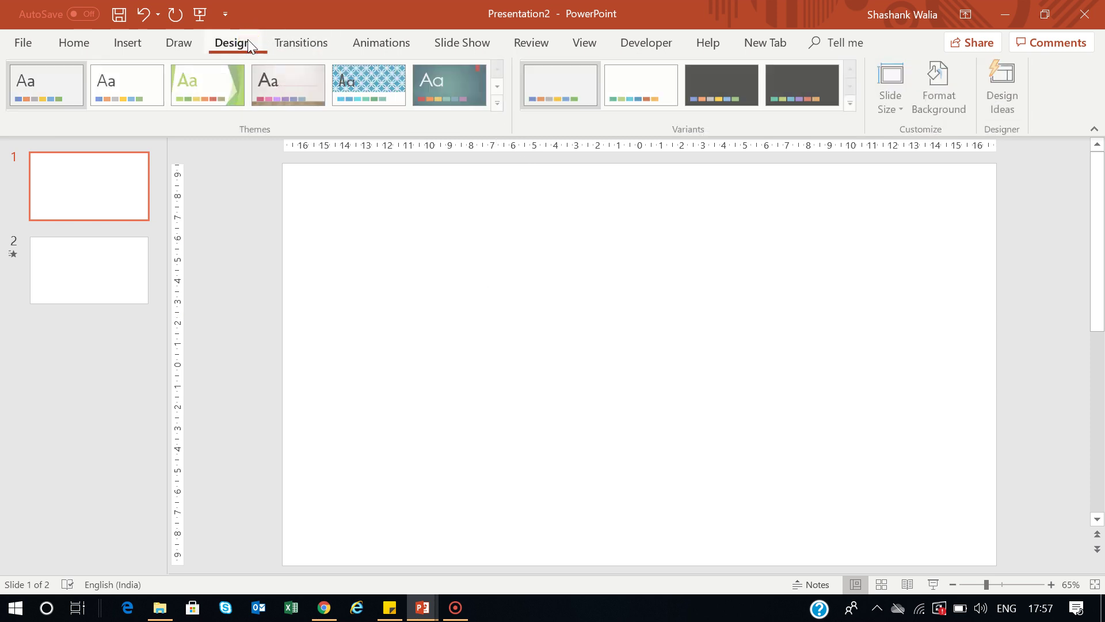
pyautogui.click(950, 110)
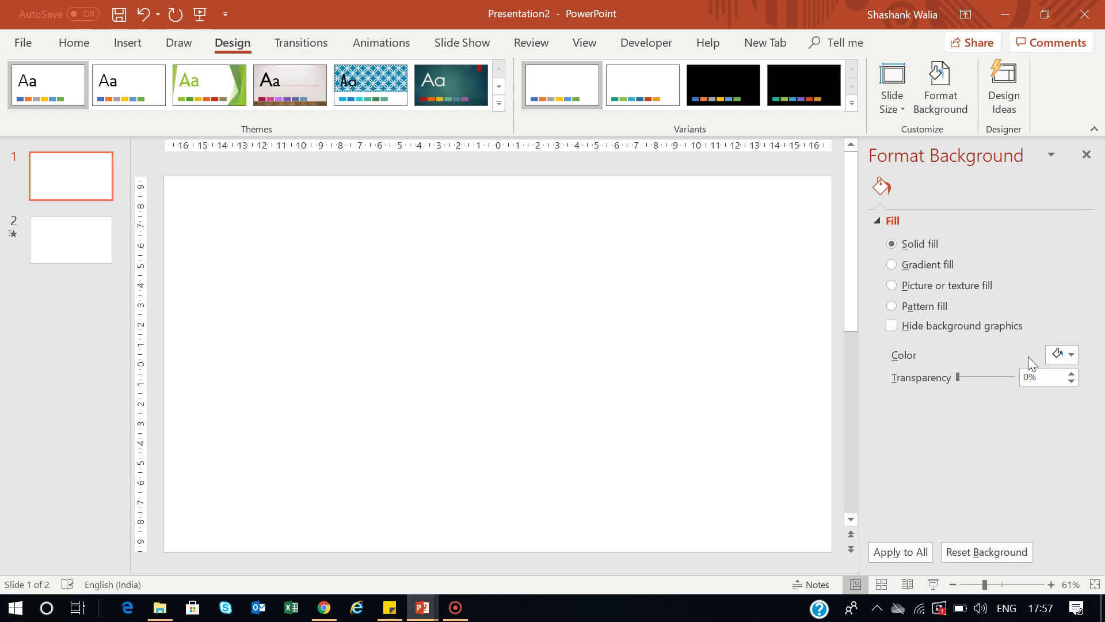
pyautogui.click(1059, 356)
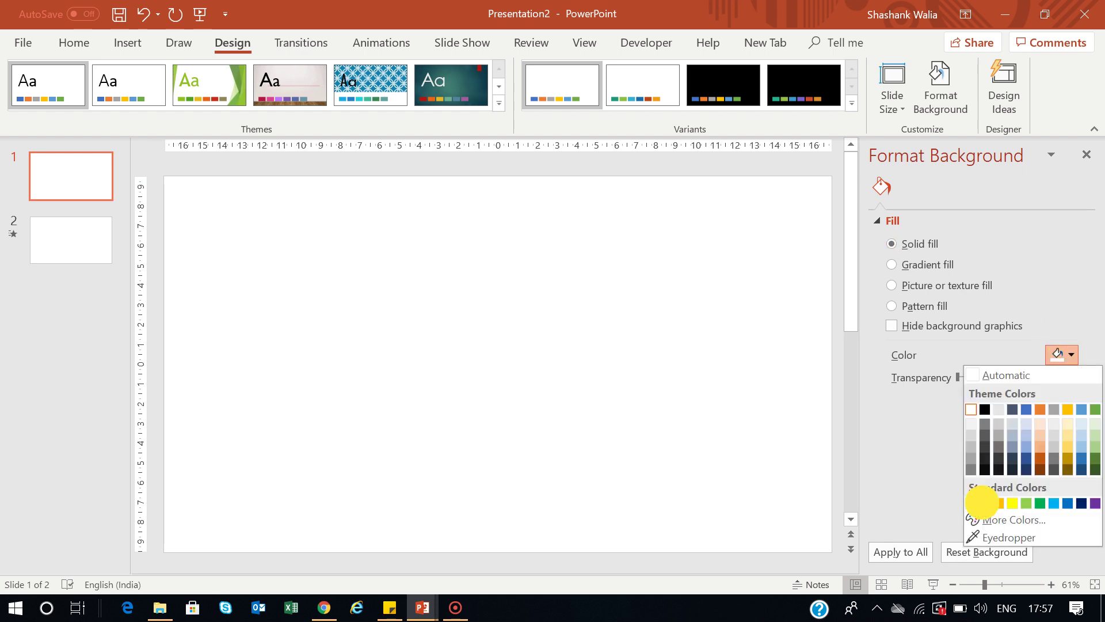
pyautogui.click(985, 503)
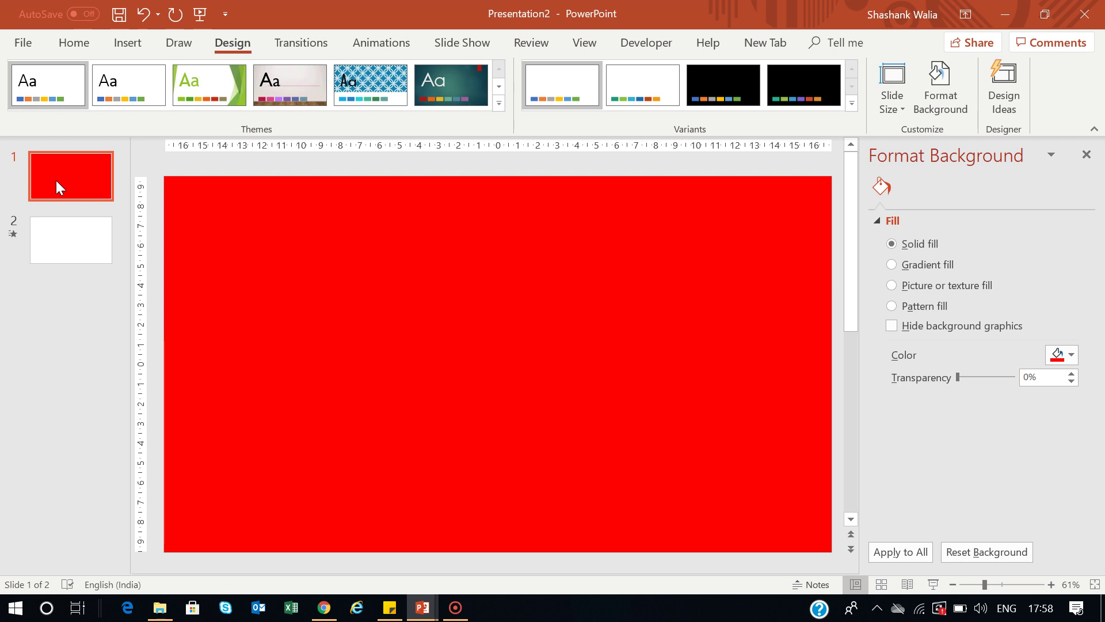
pyautogui.click(1063, 354)
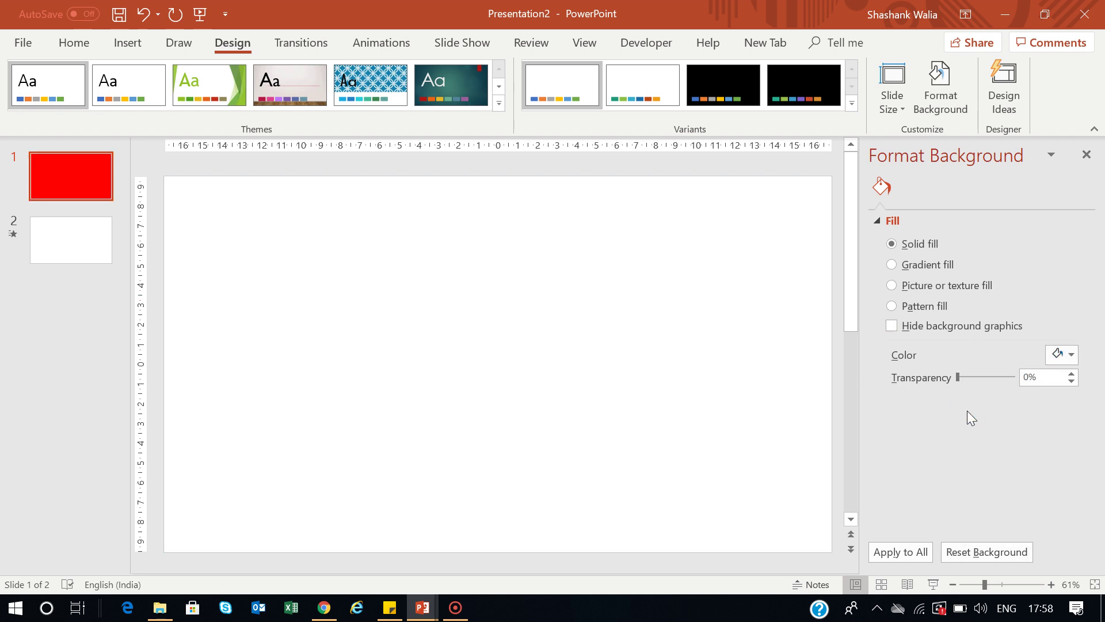
pyautogui.click(972, 410)
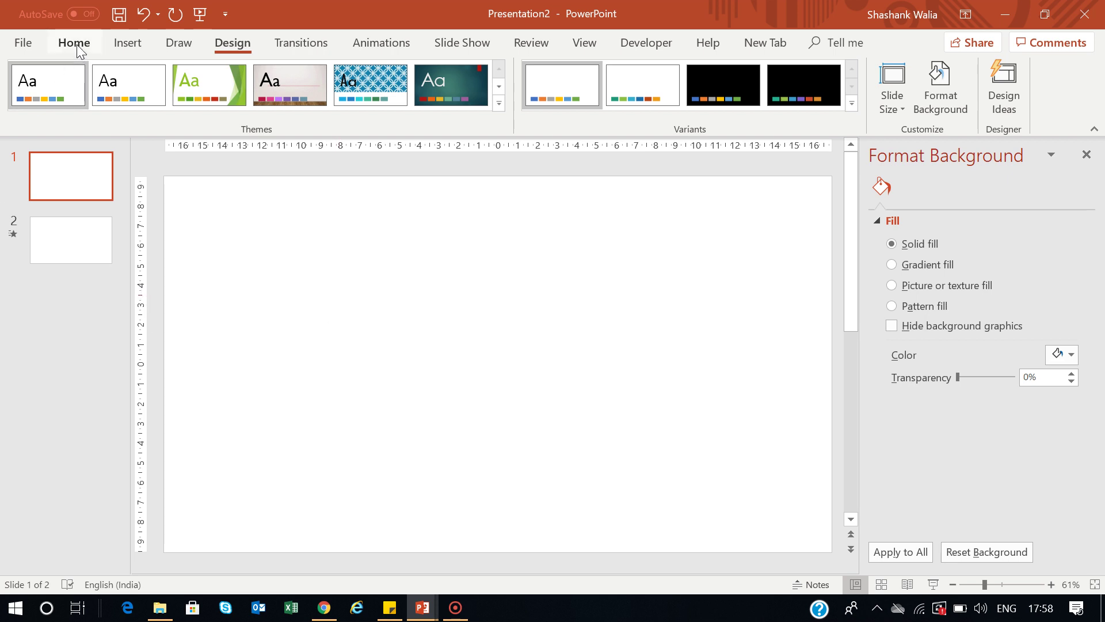
# Search online pictures for 'theatre curtains' and insert a red curtain photo on slide 1
pyautogui.click(128, 49)
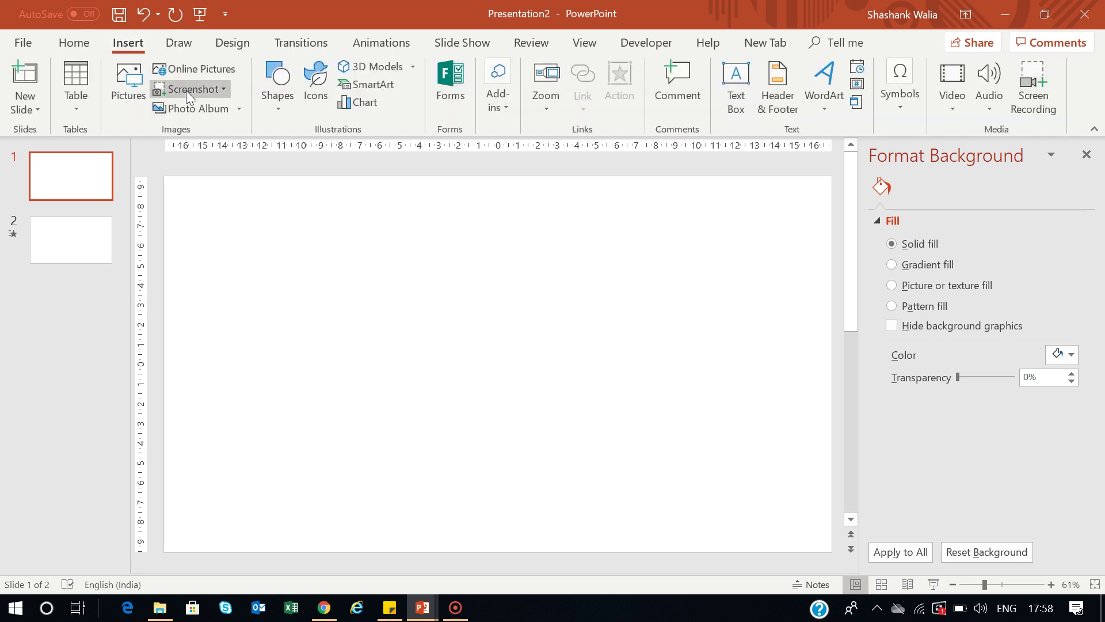
pyautogui.click(195, 70)
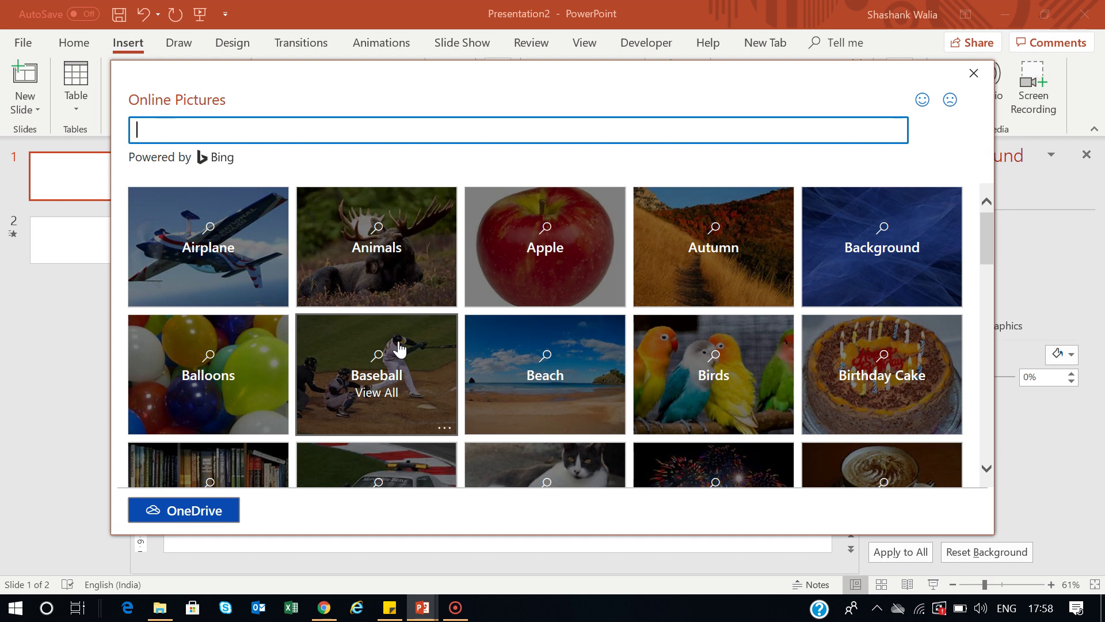
pyautogui.write('theatre curtains')
pyautogui.press('Return')
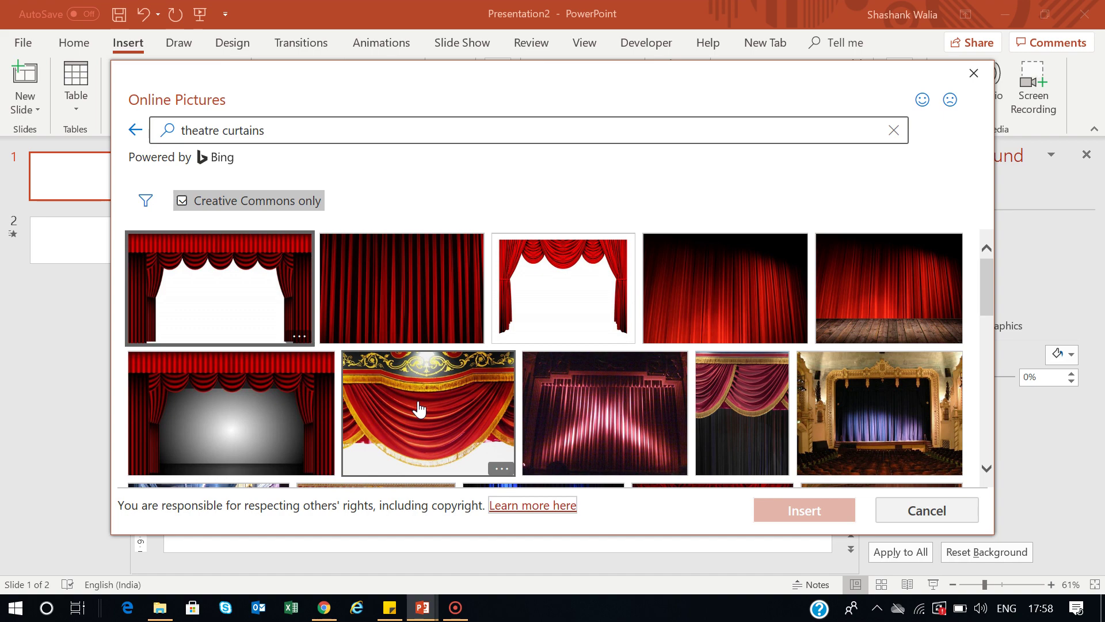
pyautogui.scroll(-3, 553, 328)
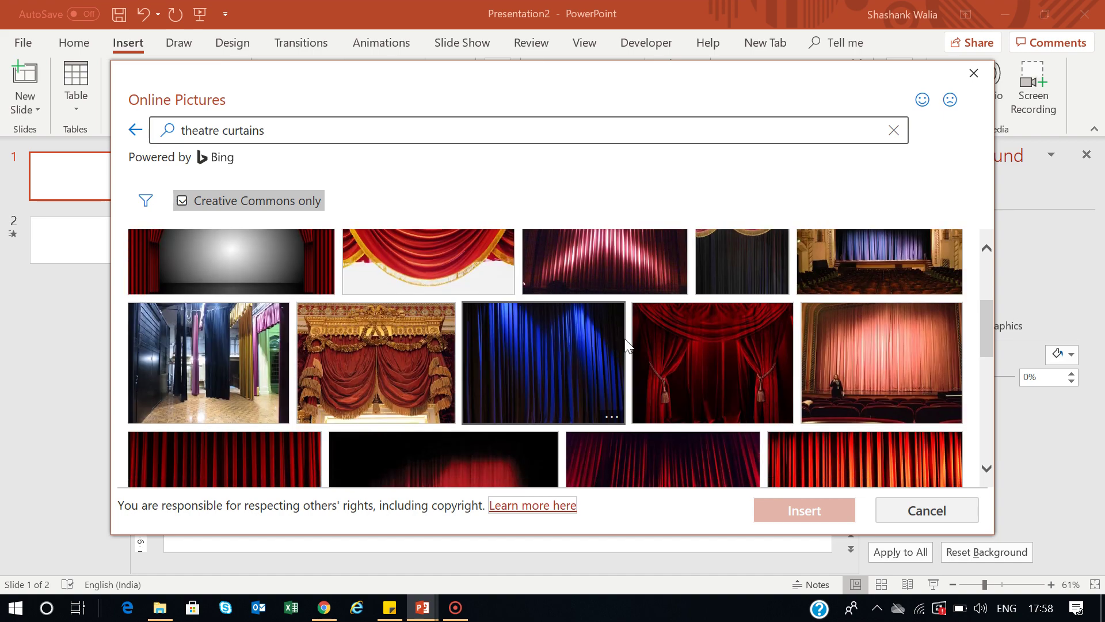
pyautogui.scroll(-1, 624, 339)
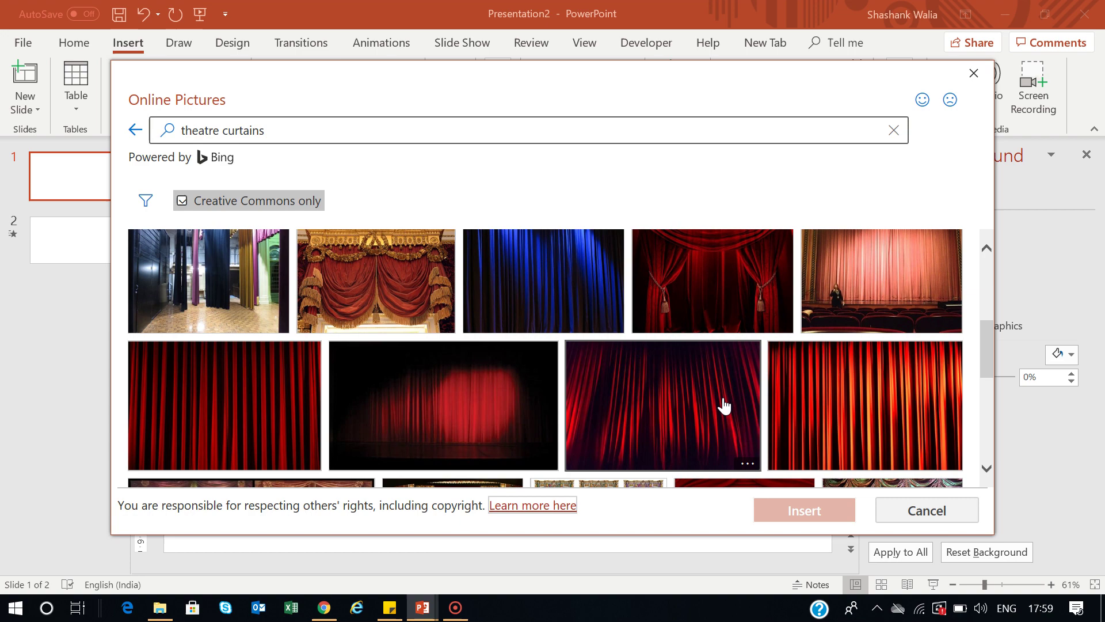
pyautogui.scroll(-3, 724, 406)
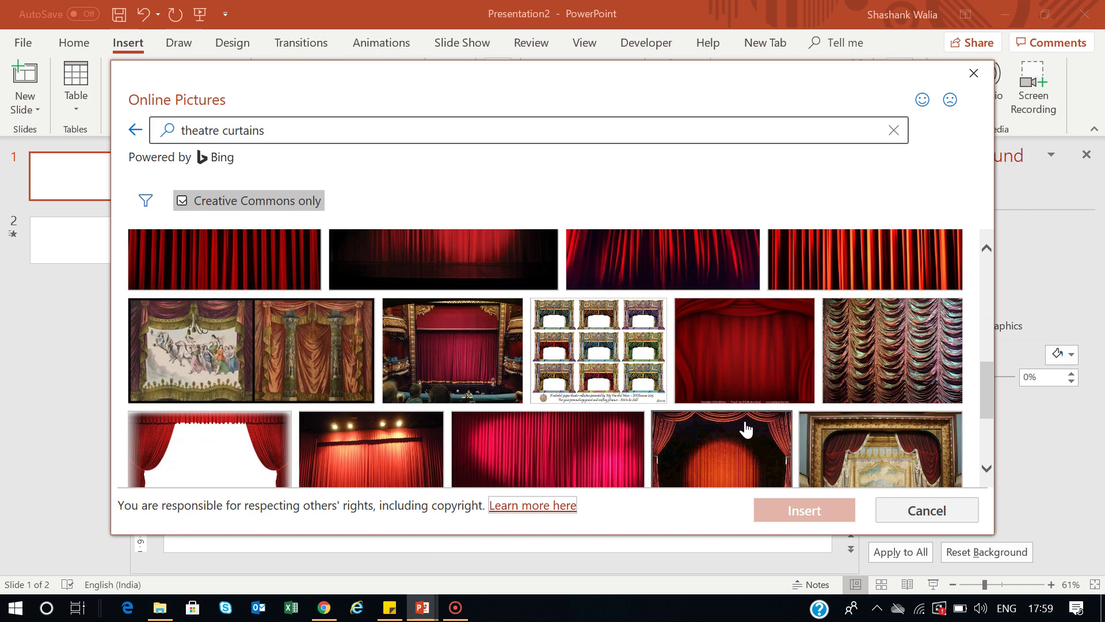
pyautogui.click(736, 365)
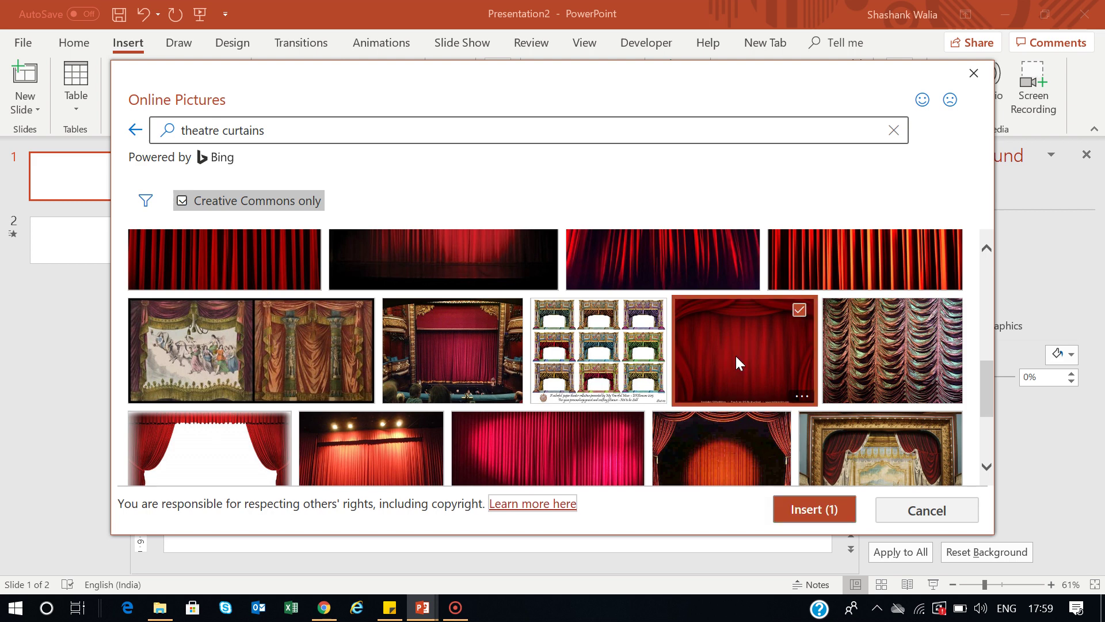
pyautogui.click(816, 511)
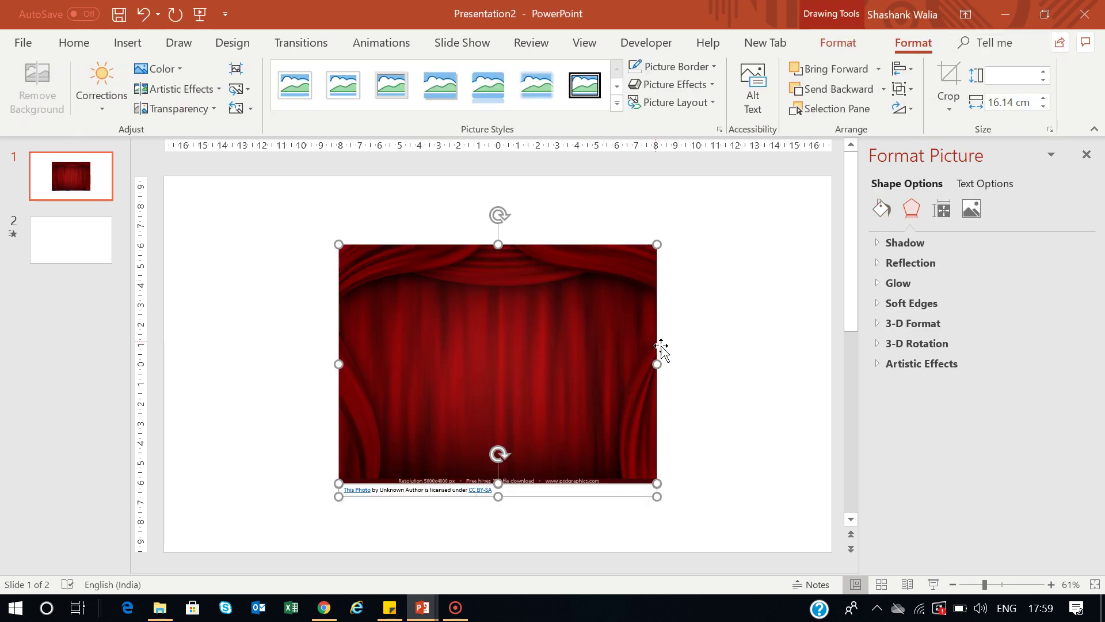
# Stretch the curtain photo to fill the whole slide and delete its attribution caption
pyautogui.click(758, 301)
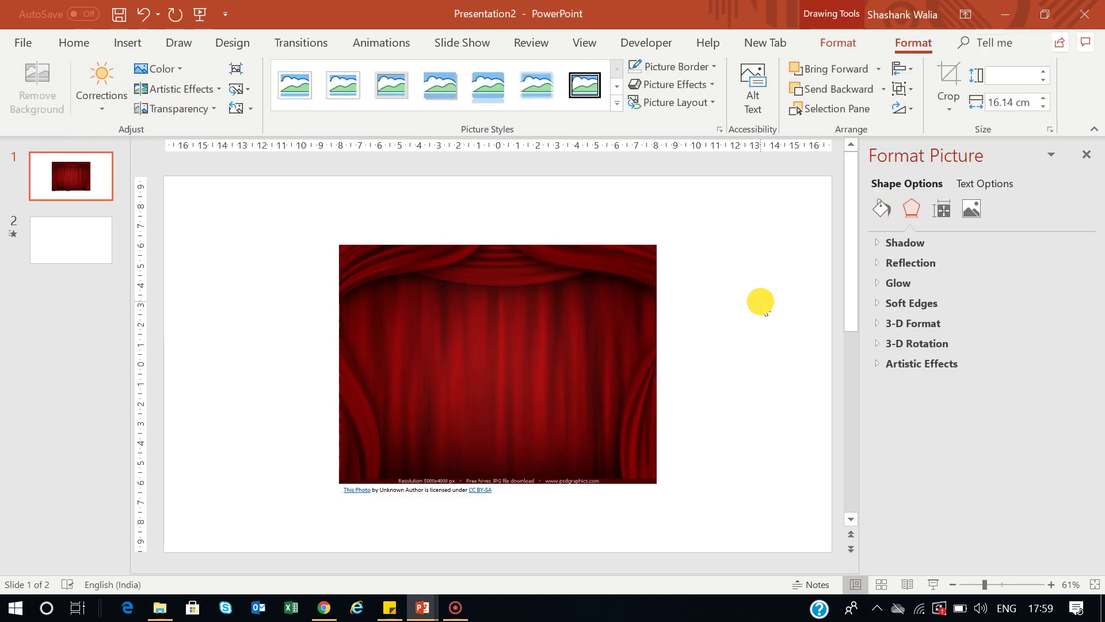
pyautogui.click(534, 372)
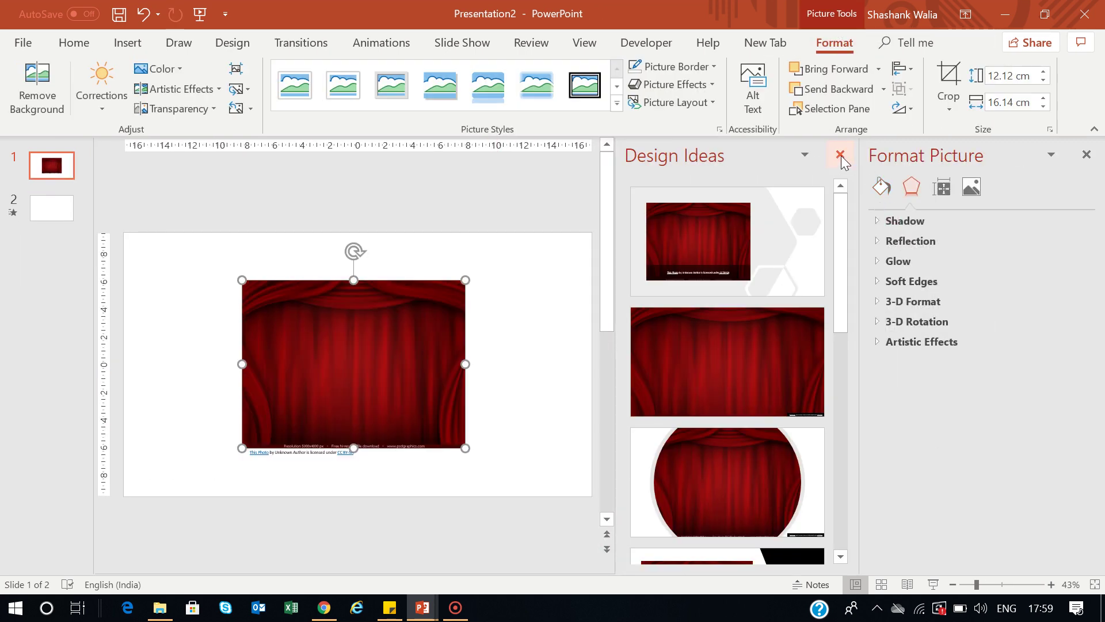
pyautogui.click(840, 154)
pyautogui.moveTo(444, 371); pyautogui.dragTo(285, 302)
pyautogui.moveTo(480, 431); pyautogui.dragTo(661, 493)
pyautogui.moveTo(662, 375); pyautogui.dragTo(832, 380)
pyautogui.click(445, 501)
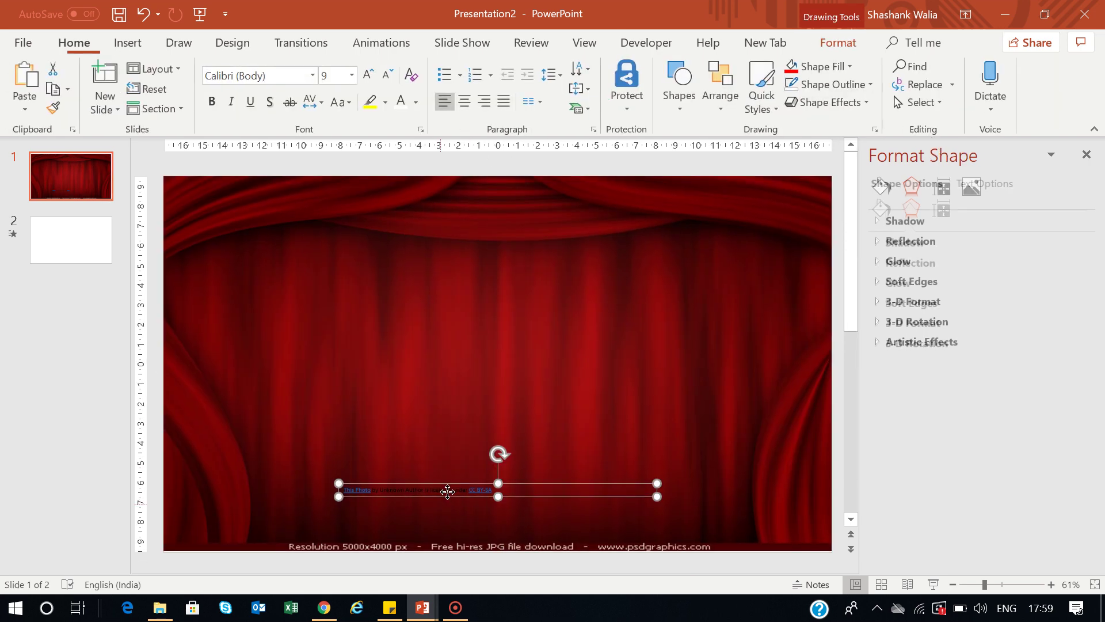
pyautogui.press('Delete')
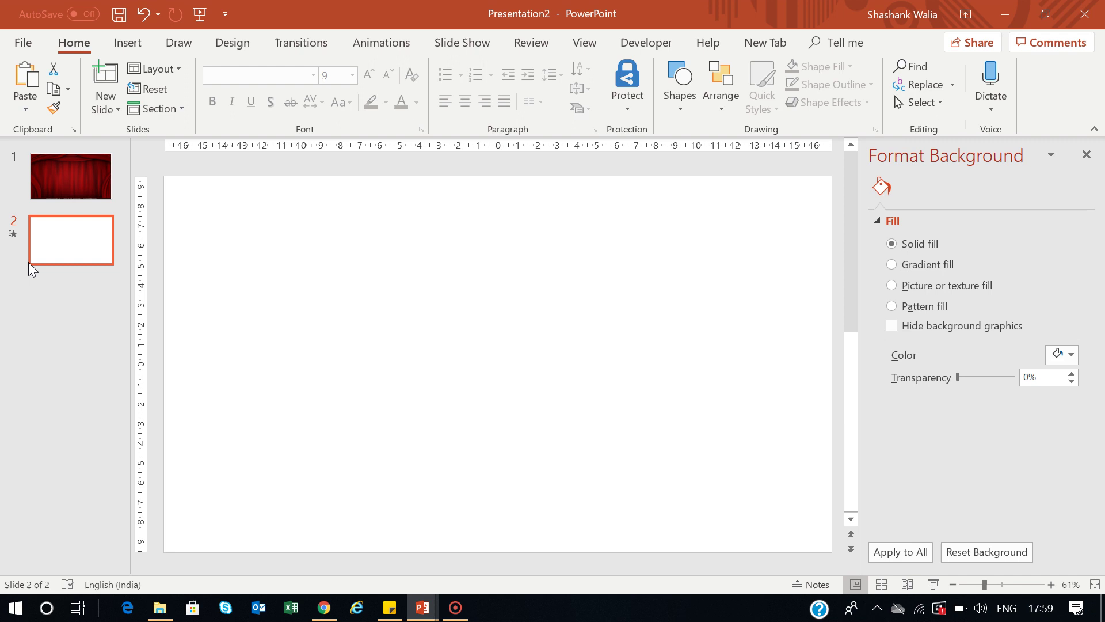
# Close the Format Background pane on slide 1 and compare with the reference presentation
pyautogui.click(72, 177)
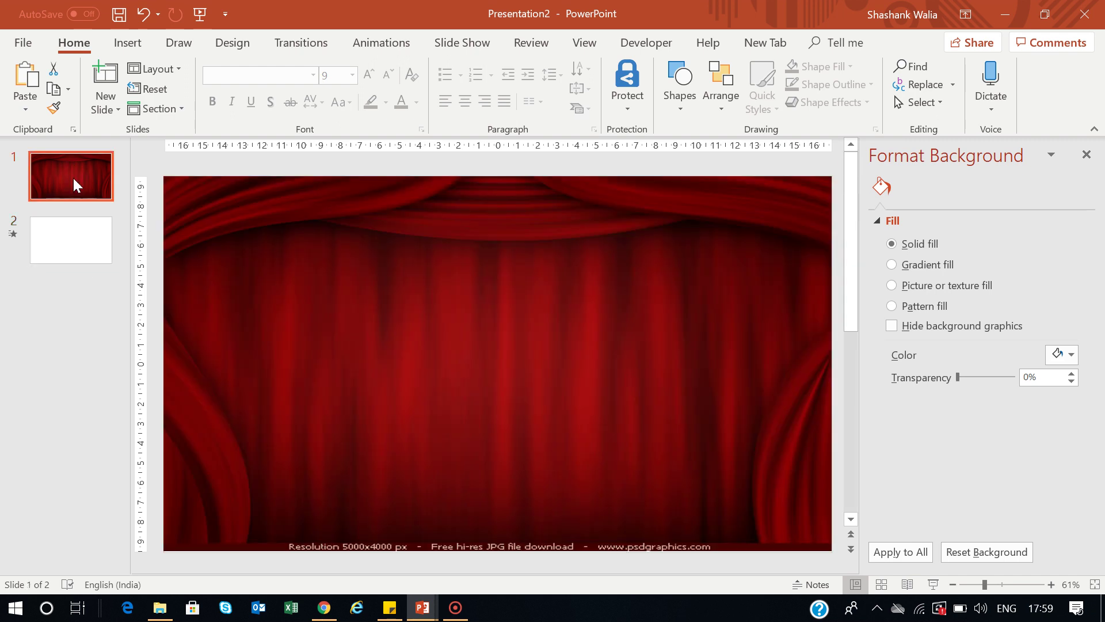
pyautogui.click(1087, 155)
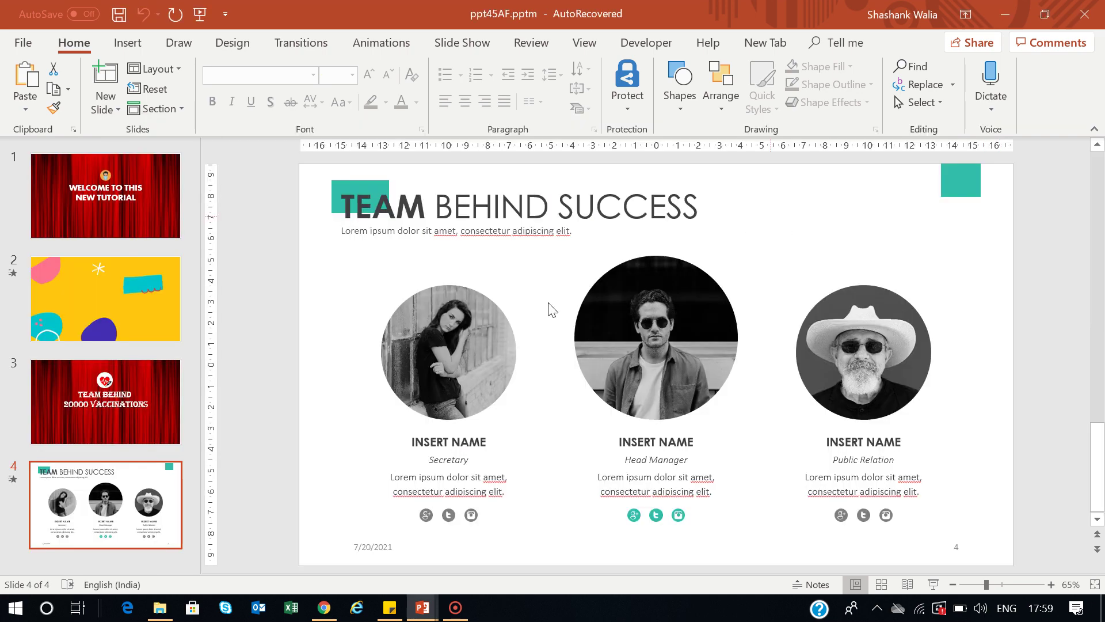
pyautogui.click(109, 408)
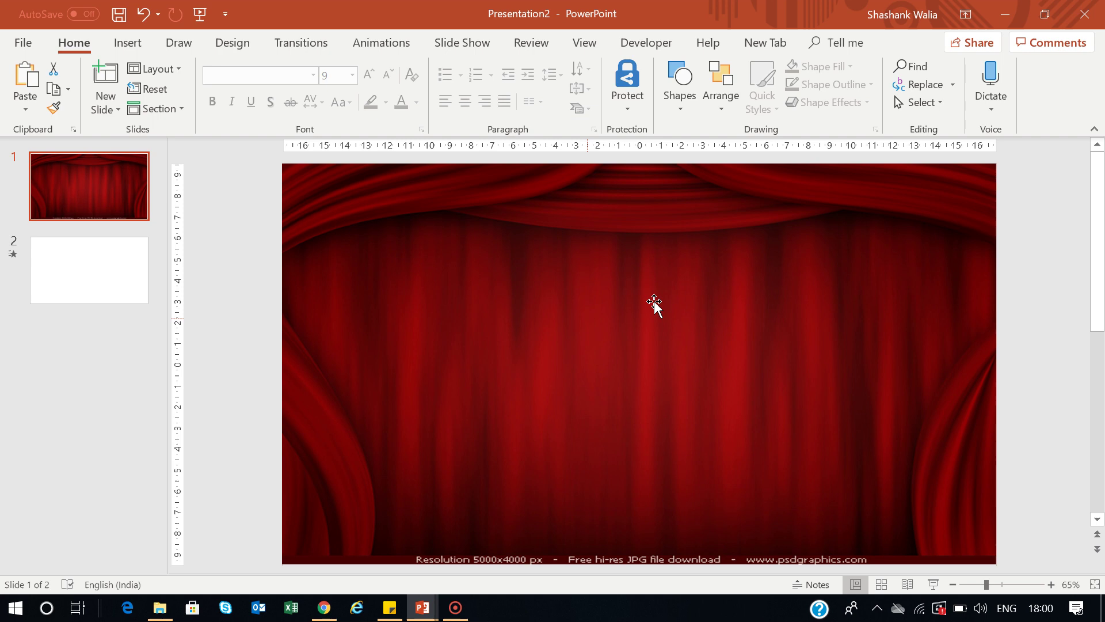
pyautogui.click(132, 43)
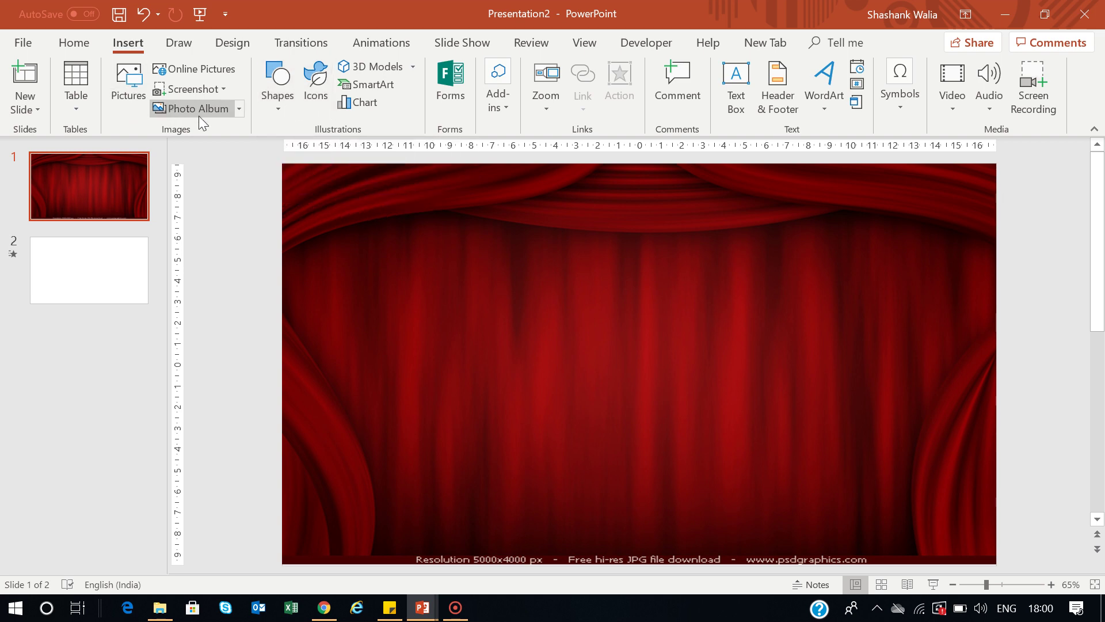
# Insert the heartbeat pulse and syringe icons from the Medical icon category
pyautogui.click(314, 89)
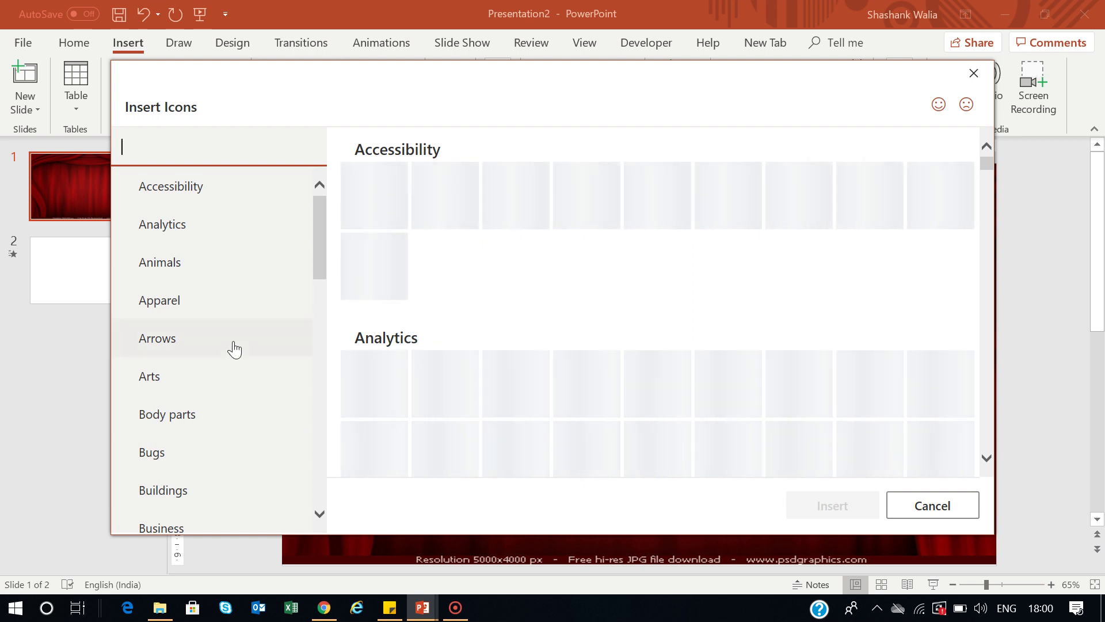
pyautogui.scroll(-6, 234, 348)
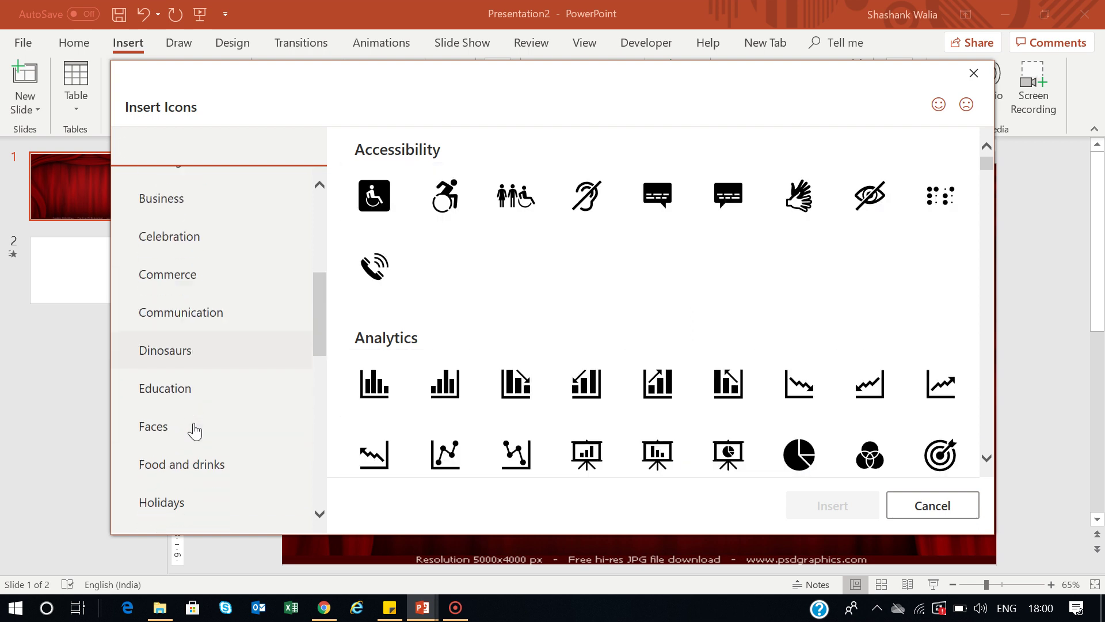
pyautogui.scroll(-8, 193, 431)
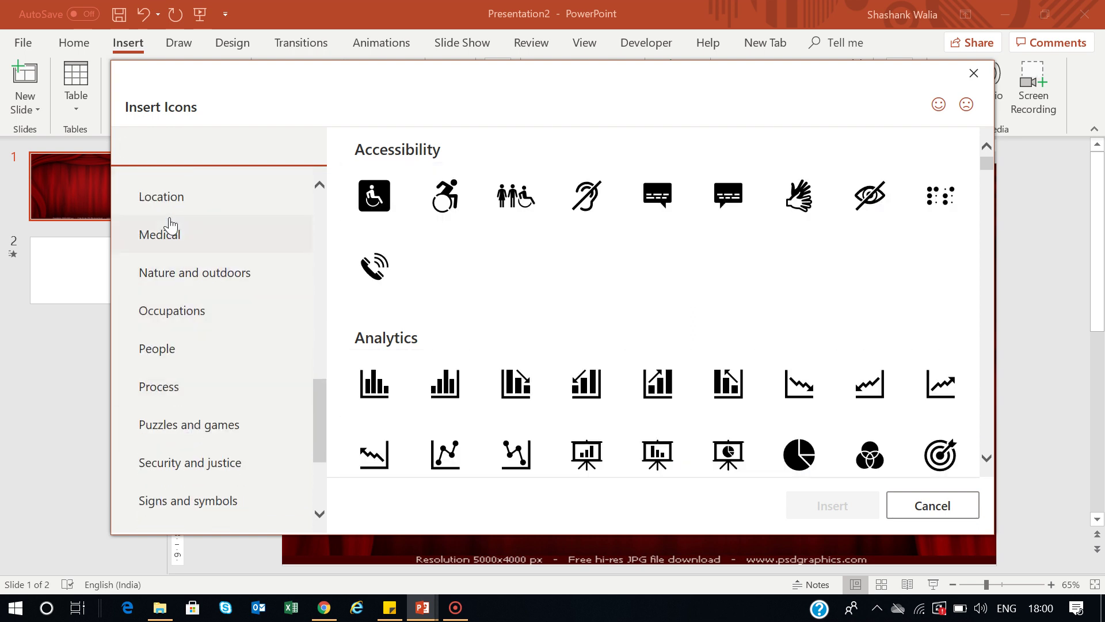
pyautogui.click(169, 229)
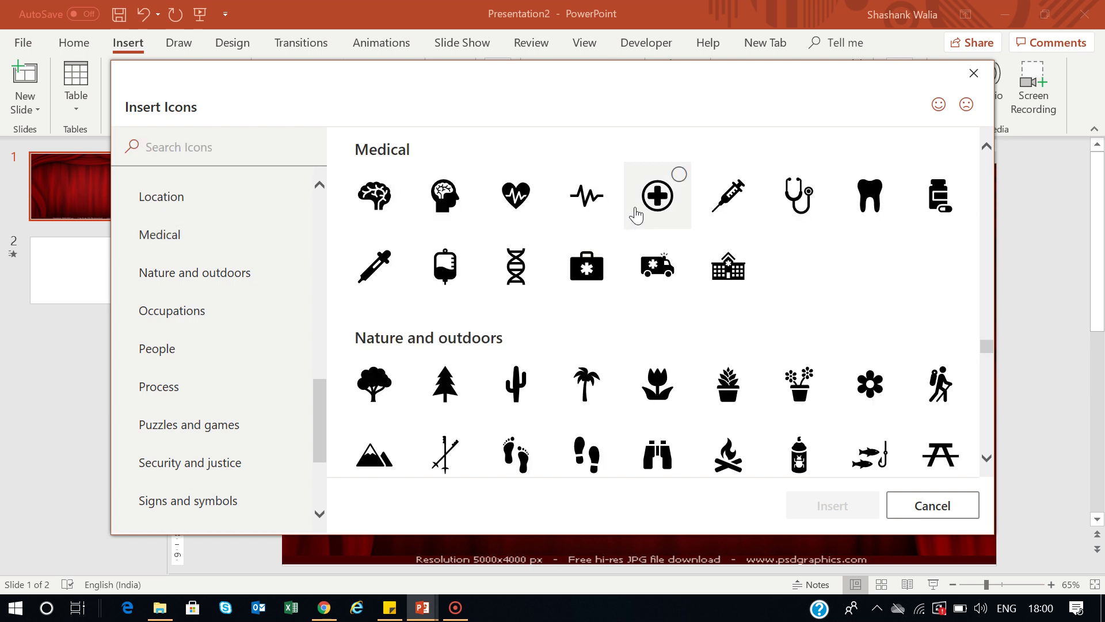
pyautogui.click(602, 193)
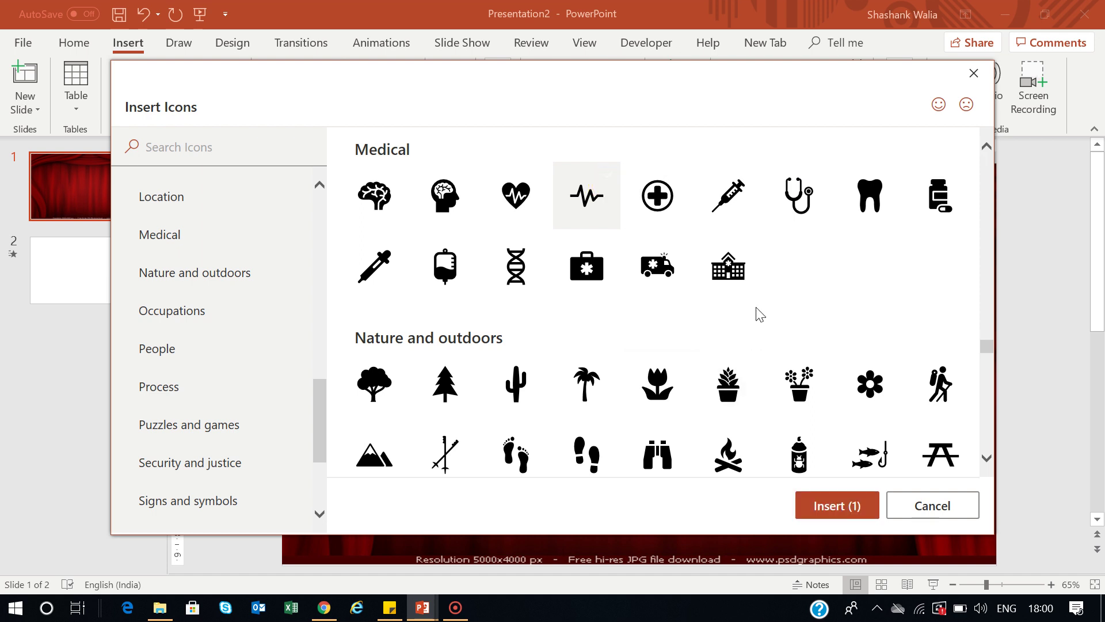
pyautogui.click(746, 190)
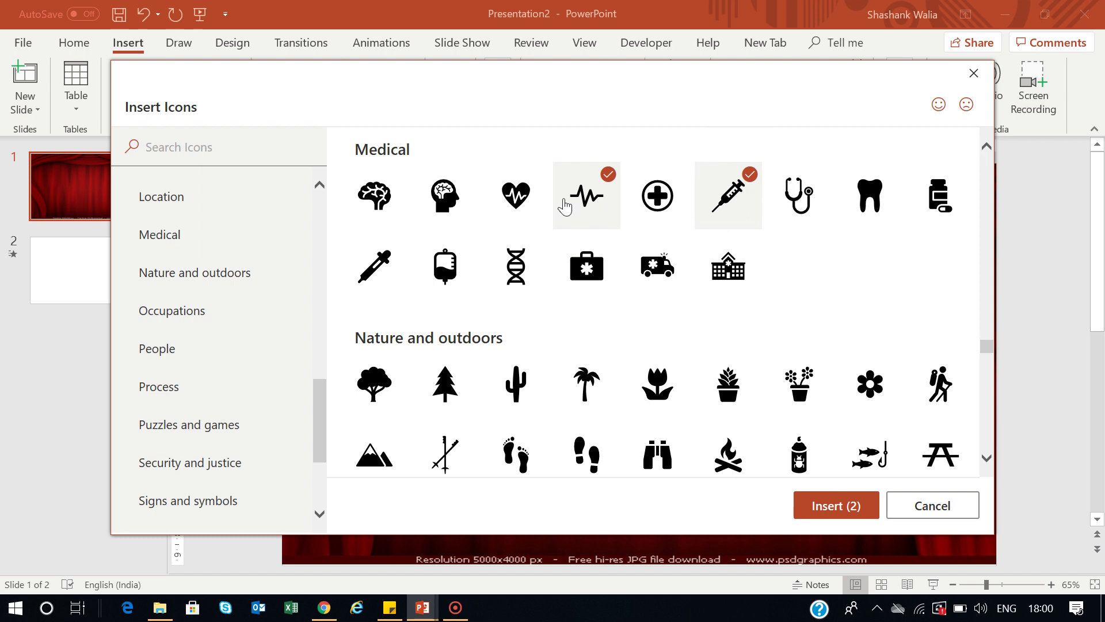
pyautogui.click(859, 507)
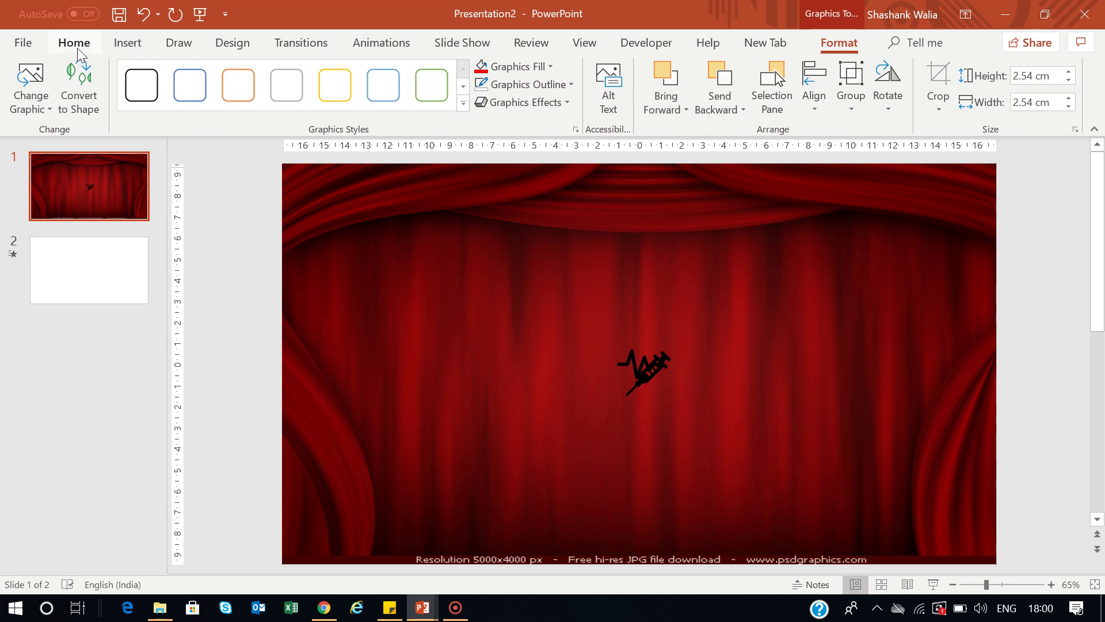
# Draw a circle near the top centre with white fill and no outline
pyautogui.click(132, 46)
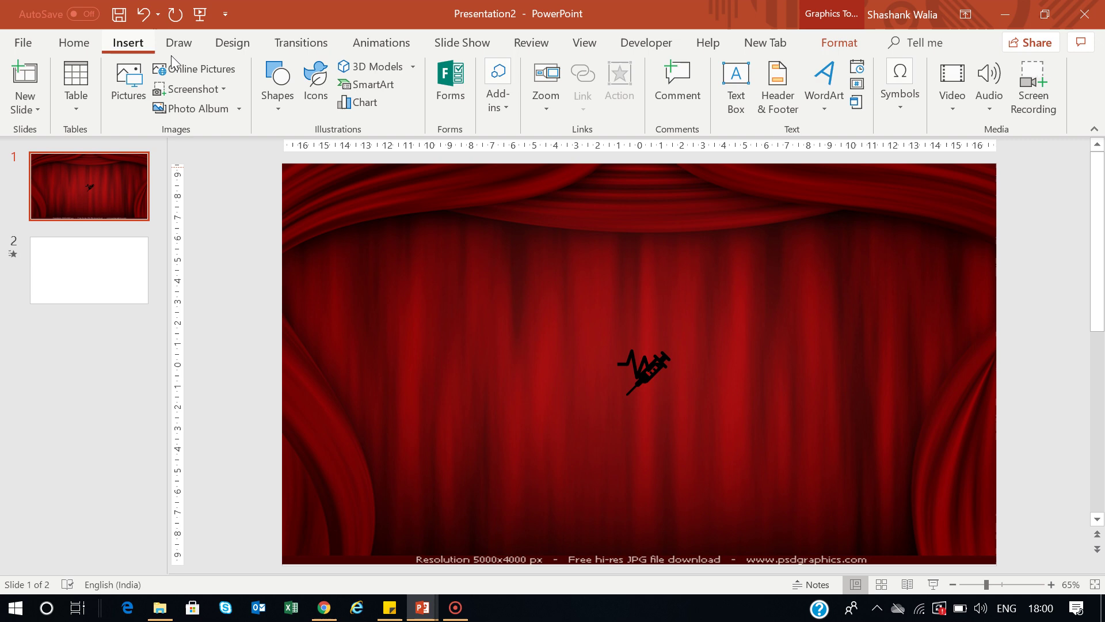
pyautogui.click(278, 103)
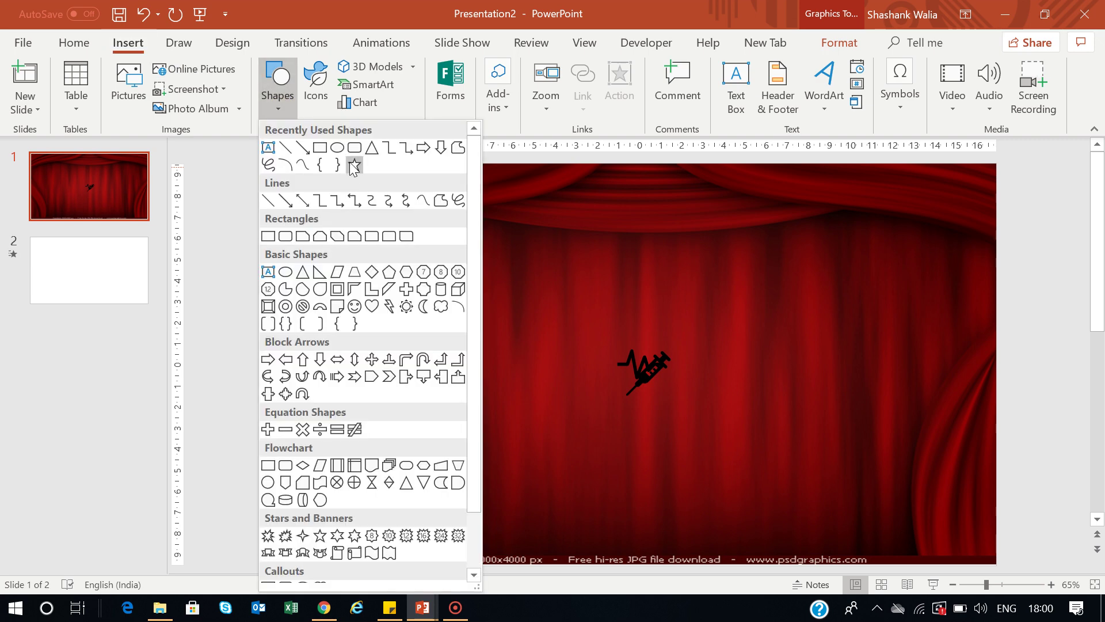
pyautogui.click(338, 148)
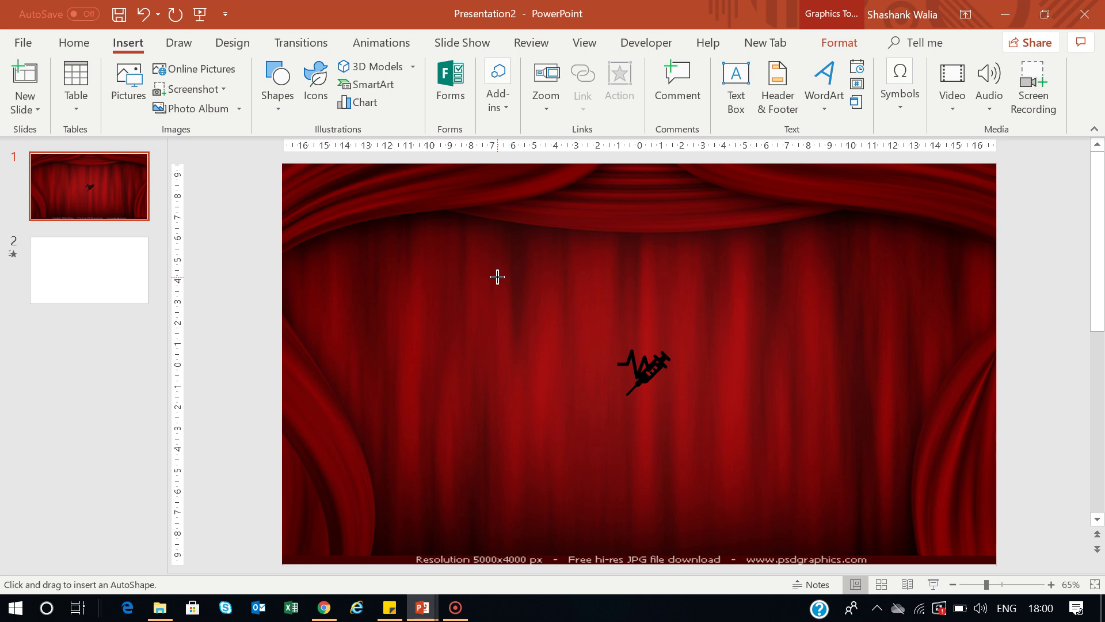
pyautogui.moveTo(494, 261)
pyautogui.mouseDown()
pyautogui.moveTo(545, 313)
pyautogui.moveTo(533, 299)
pyautogui.moveTo(572, 252)
pyautogui.moveTo(646, 274)
pyautogui.moveTo(636, 270)
pyautogui.mouseUp()
pyautogui.click(441, 68)
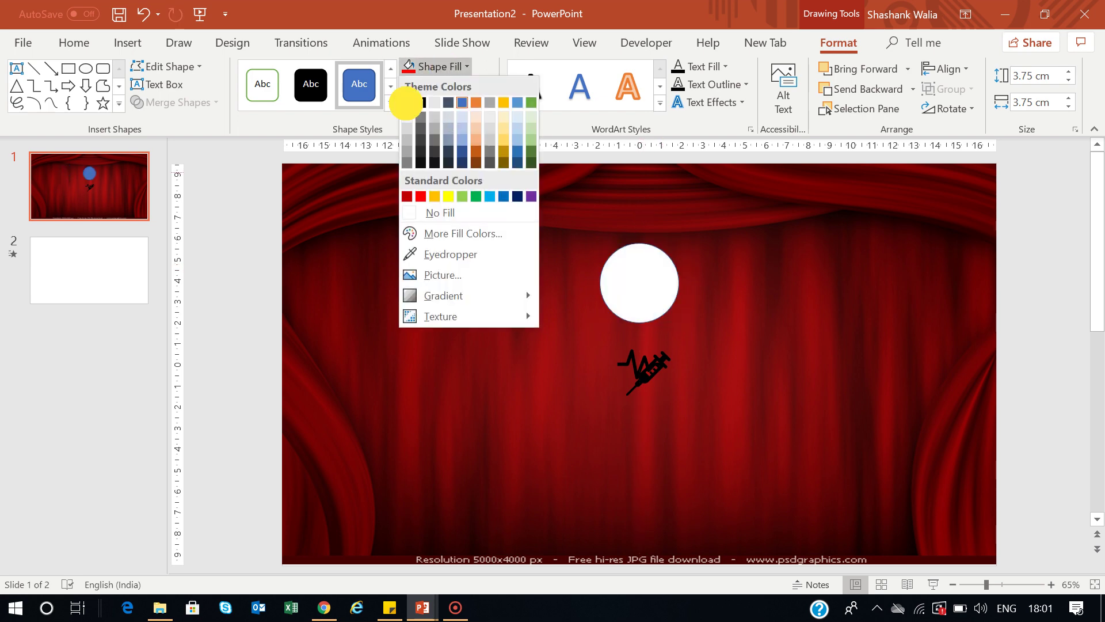
pyautogui.click(407, 102)
pyautogui.click(409, 84)
pyautogui.click(410, 230)
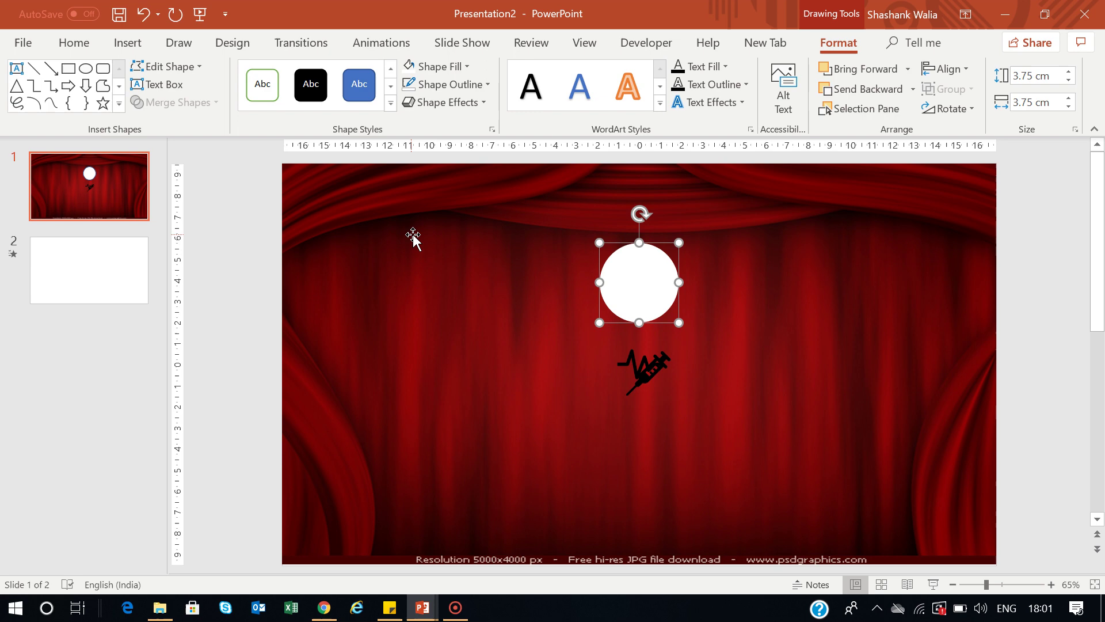
# Move the pulse and syringe icons onto the white circle and adjust its stacking order
pyautogui.click(654, 381)
pyautogui.click(616, 352)
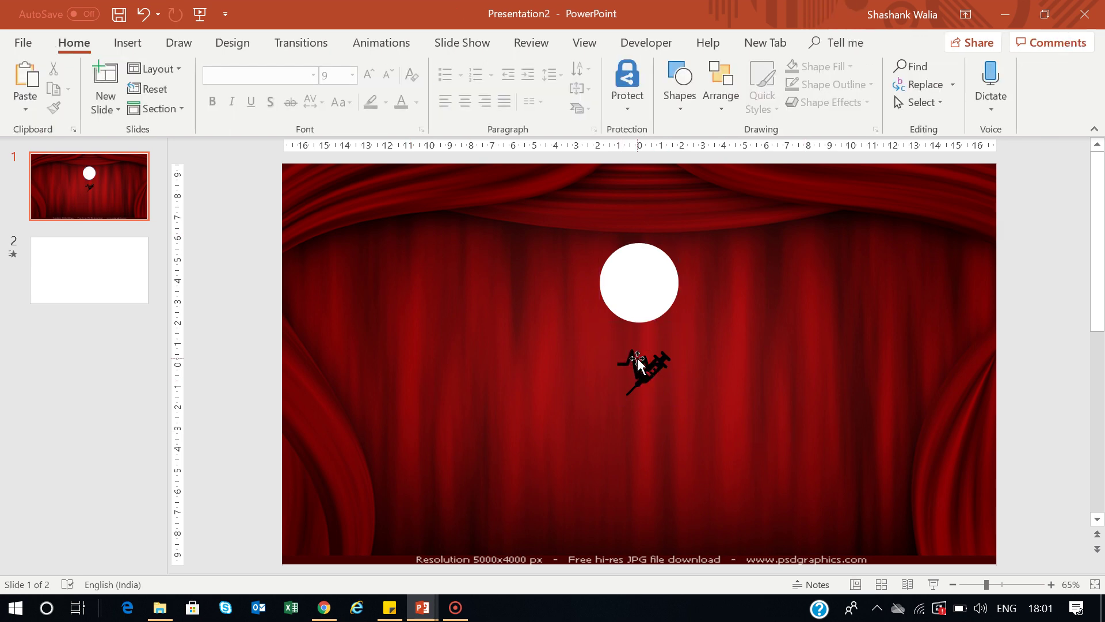
pyautogui.moveTo(637, 358); pyautogui.dragTo(638, 283)
pyautogui.click(638, 283)
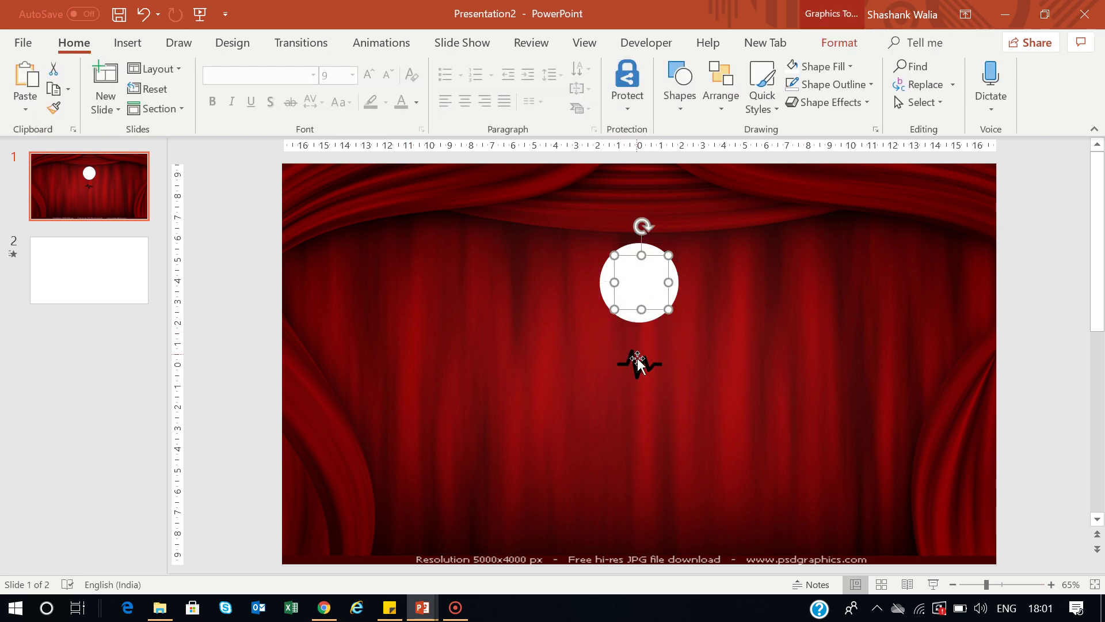
pyautogui.moveTo(637, 358); pyautogui.dragTo(633, 289)
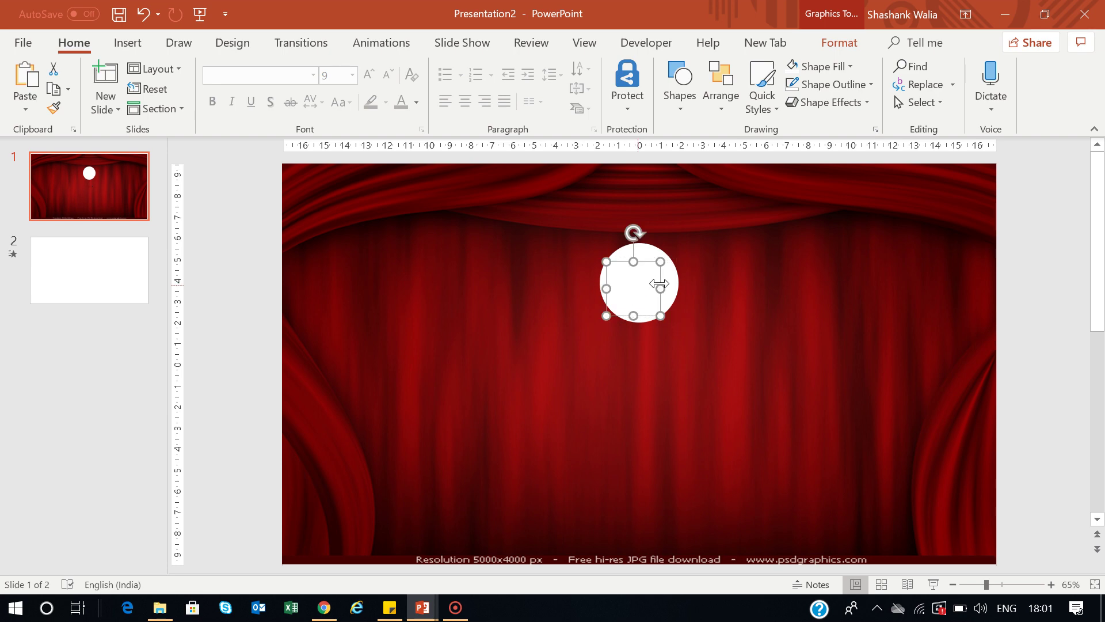
pyautogui.click(677, 291)
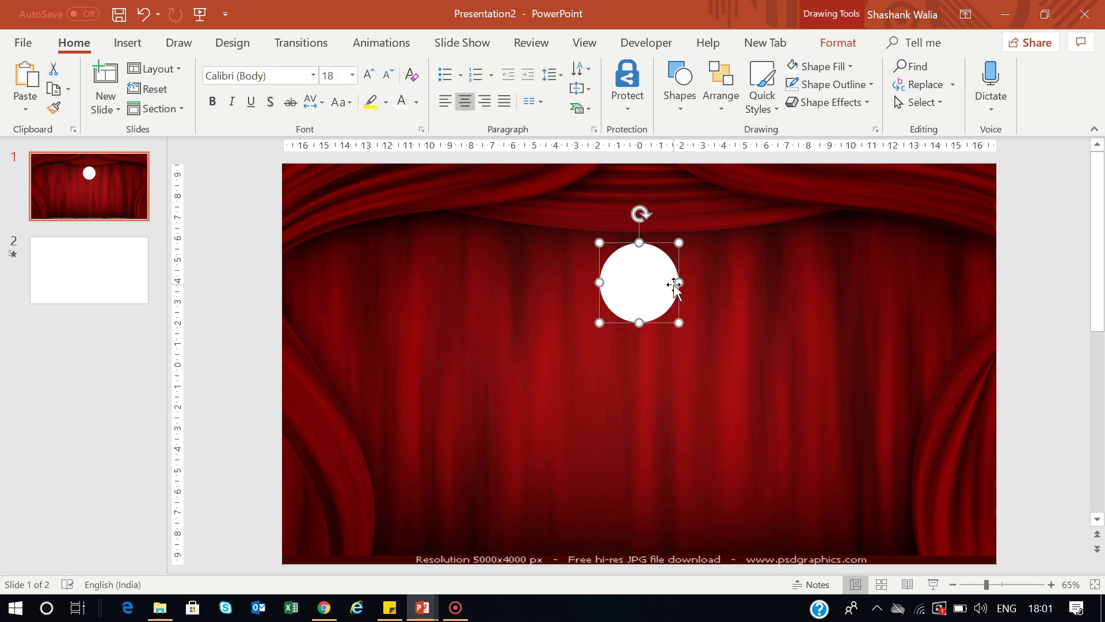
pyautogui.click(833, 44)
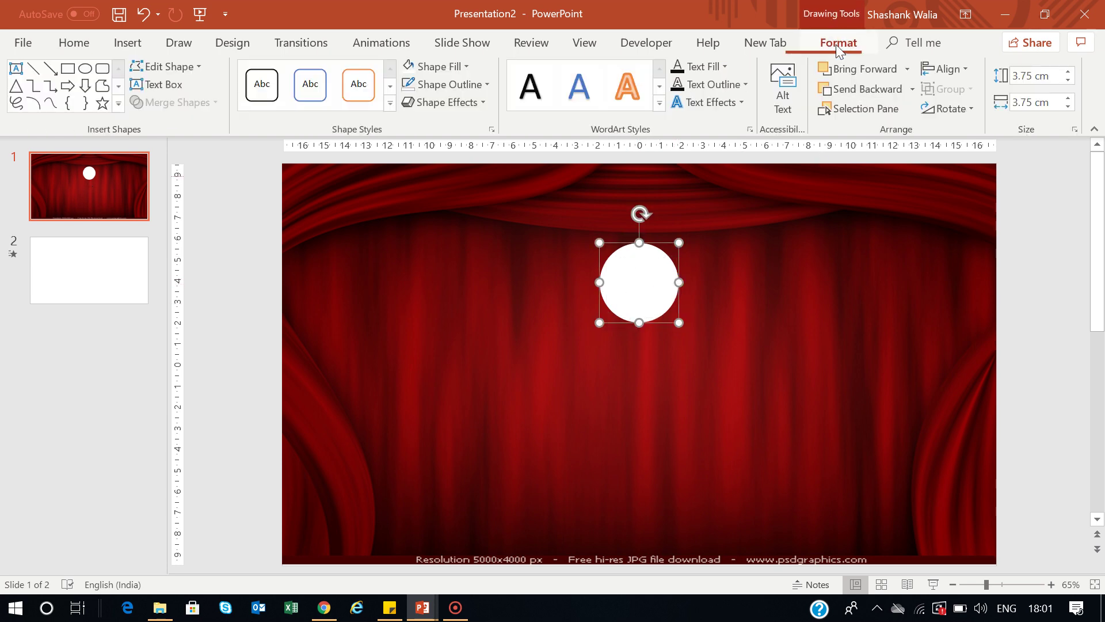
pyautogui.click(841, 88)
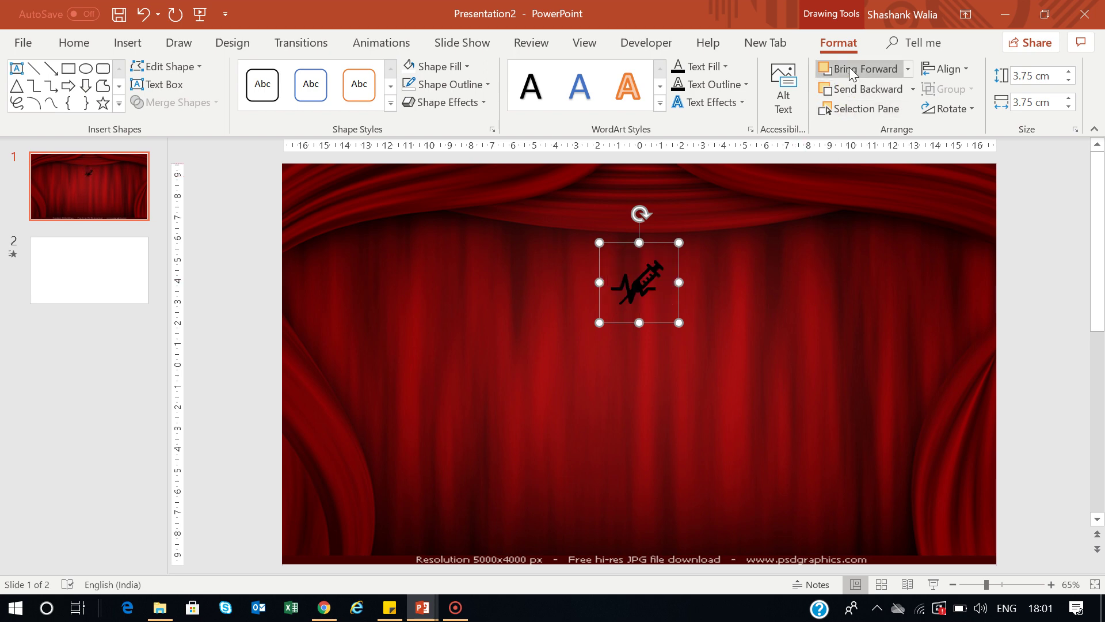
pyautogui.click(839, 70)
pyautogui.click(762, 291)
# Colour the heartbeat icon inside the white circle red
pyautogui.click(649, 277)
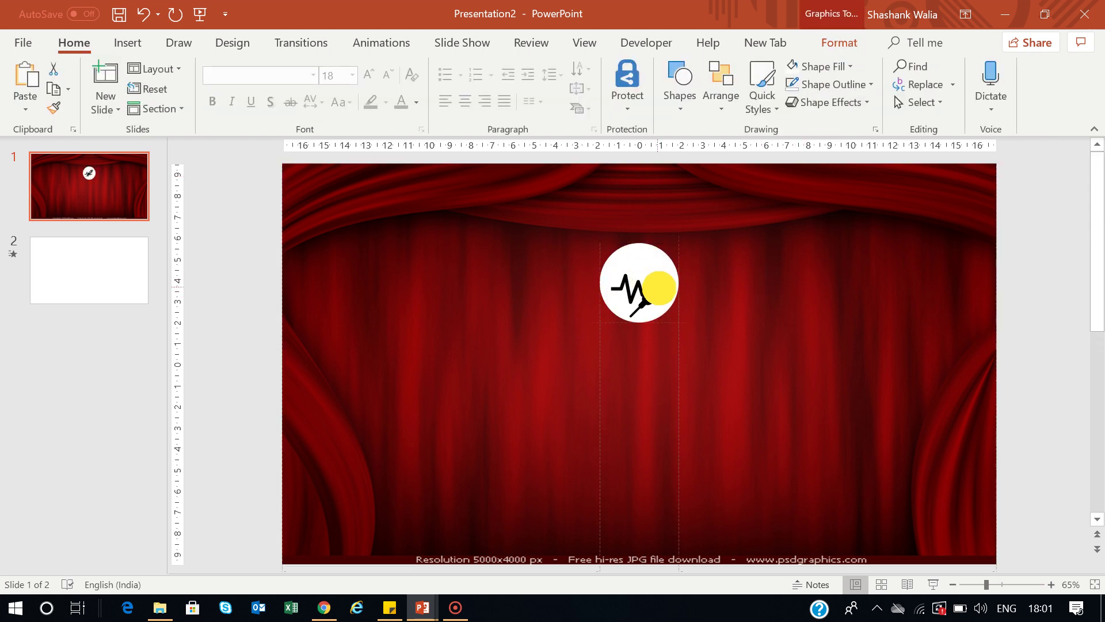
pyautogui.click(829, 43)
pyautogui.click(550, 67)
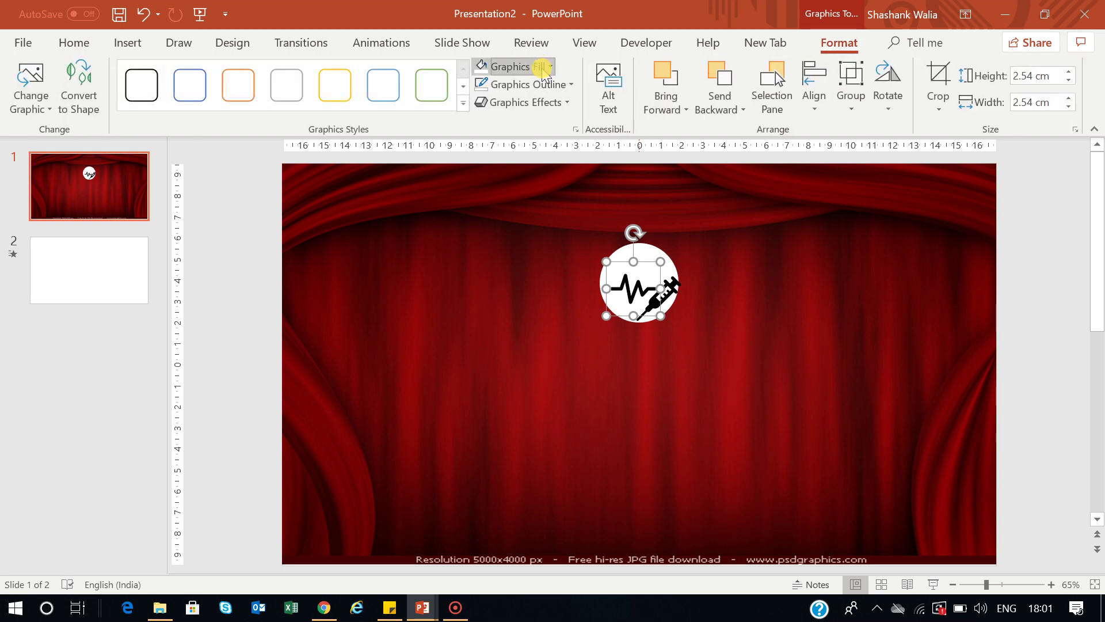
pyautogui.click(491, 196)
# Reposition the heartbeat and syringe icons so they sit neatly inside the white circle
pyautogui.moveTo(665, 300); pyautogui.dragTo(691, 317)
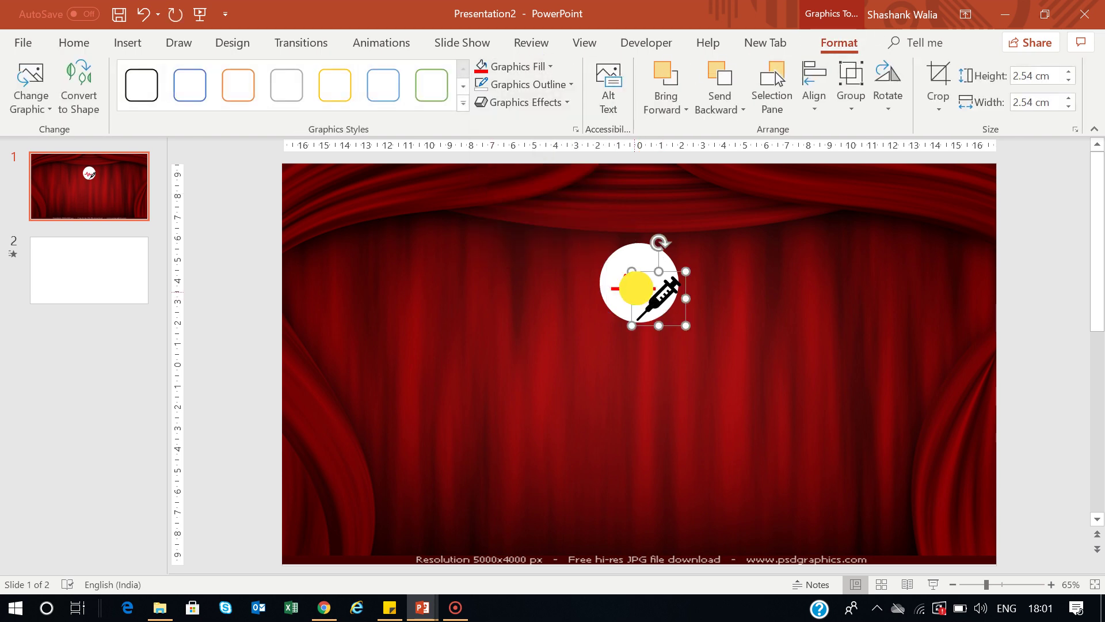
pyautogui.click(633, 285)
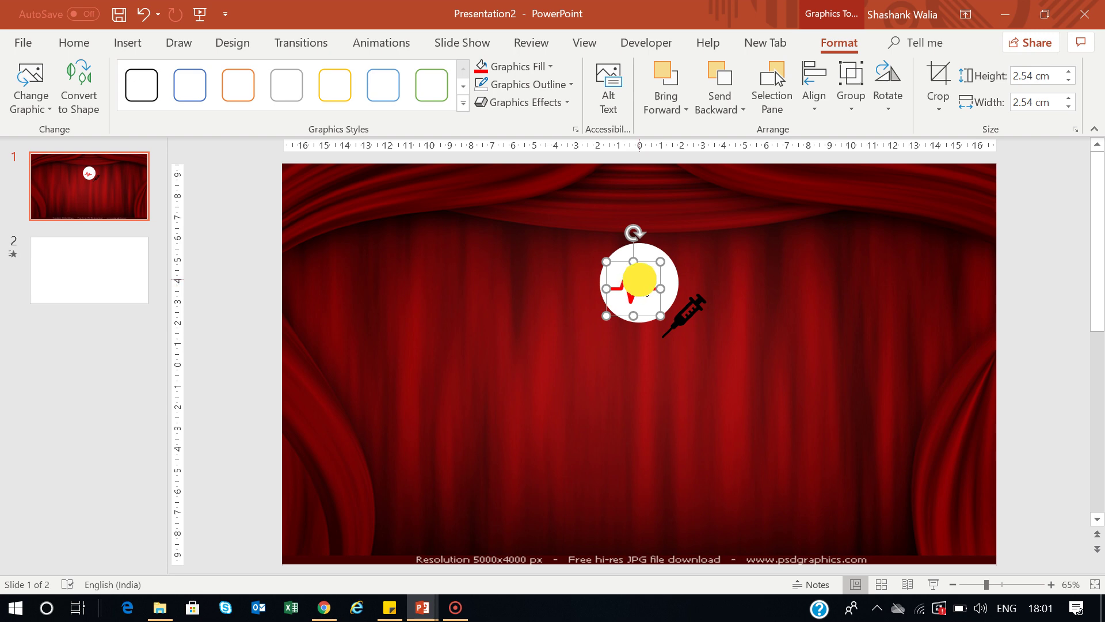
pyautogui.moveTo(635, 282)
pyautogui.mouseDown()
pyautogui.moveTo(668, 315)
pyautogui.moveTo(644, 295)
pyautogui.moveTo(683, 271)
pyautogui.moveTo(645, 308)
pyautogui.moveTo(640, 271)
pyautogui.mouseUp()
pyautogui.click(693, 314)
pyautogui.click(723, 310)
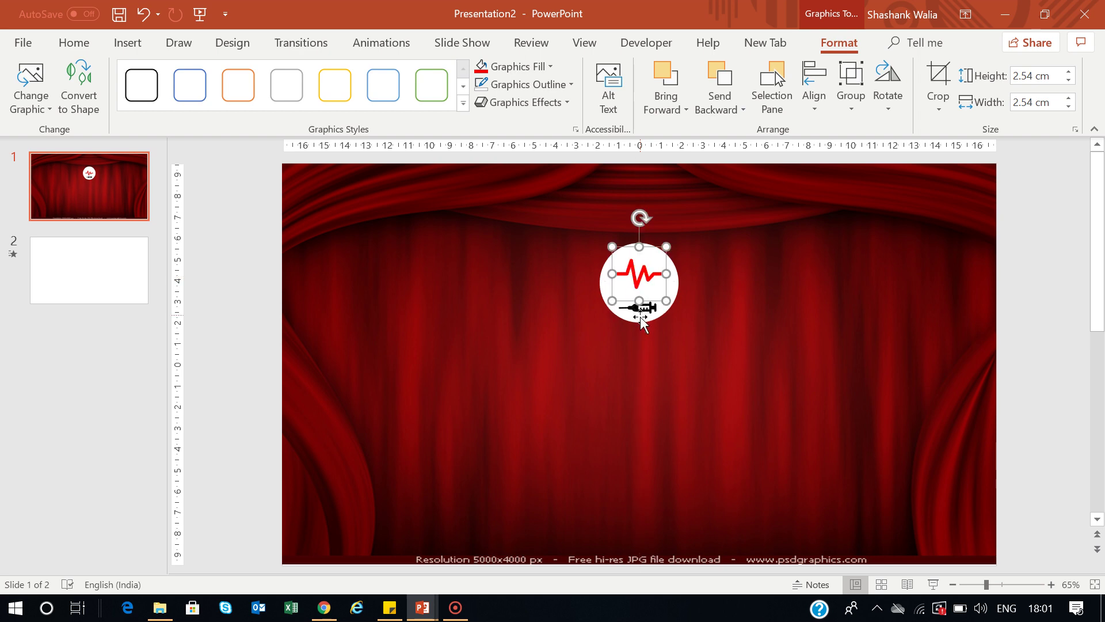
pyautogui.click(649, 309)
pyautogui.moveTo(649, 309); pyautogui.dragTo(649, 305)
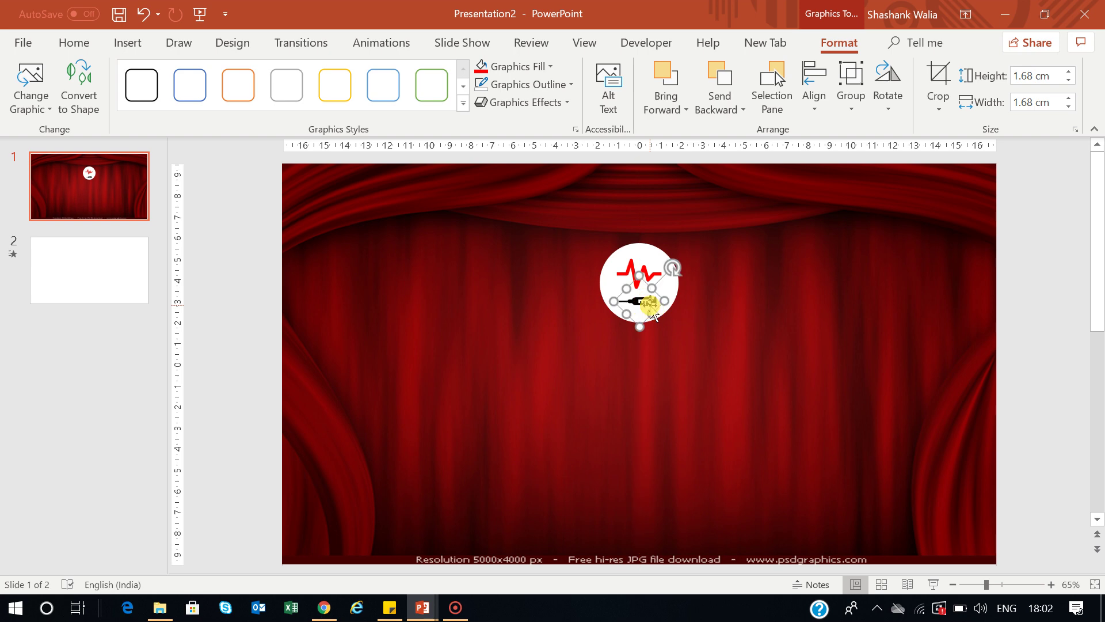
# Group the white circle, heartbeat icon and syringe icon into one logo with Ctrl+G
pyautogui.click(651, 251)
pyautogui.click(631, 299)
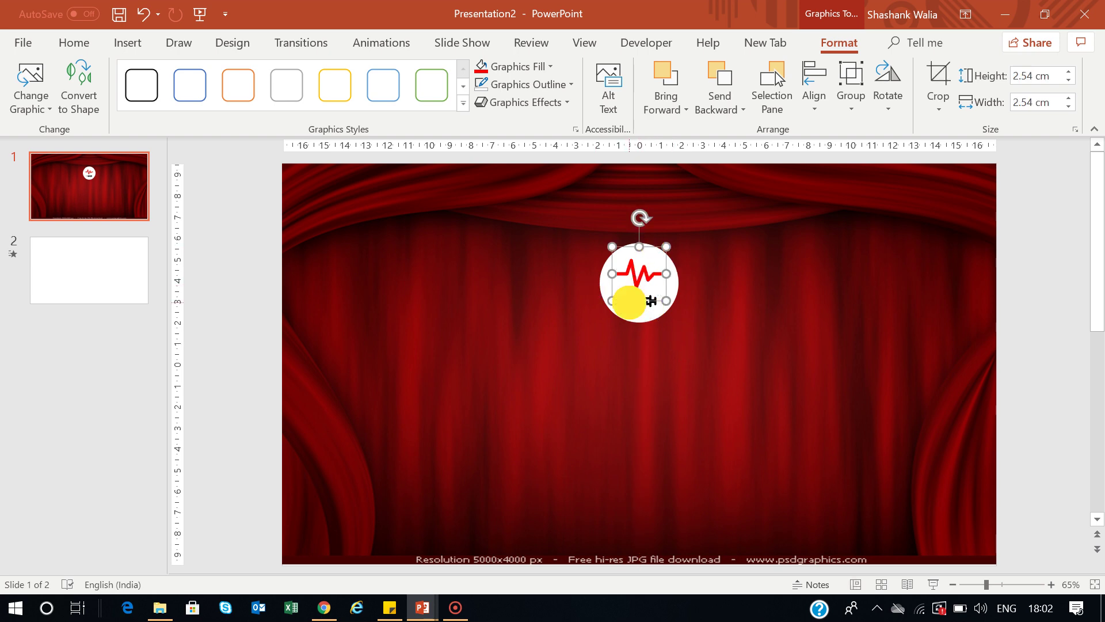
pyautogui.click(652, 247)
pyautogui.click(646, 272)
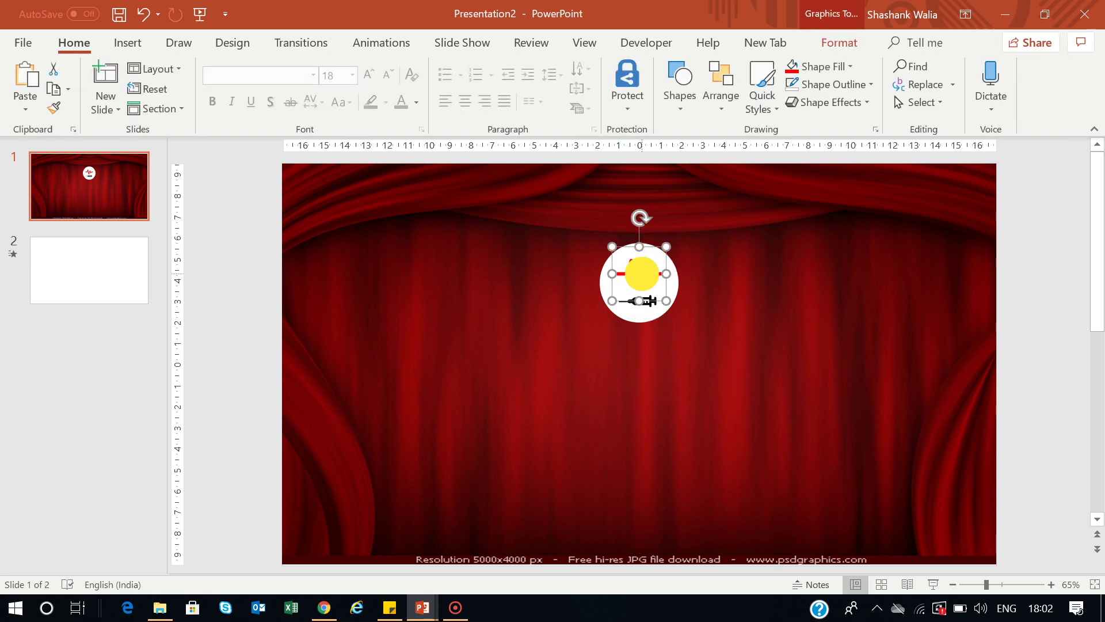
pyautogui.click(603, 280)
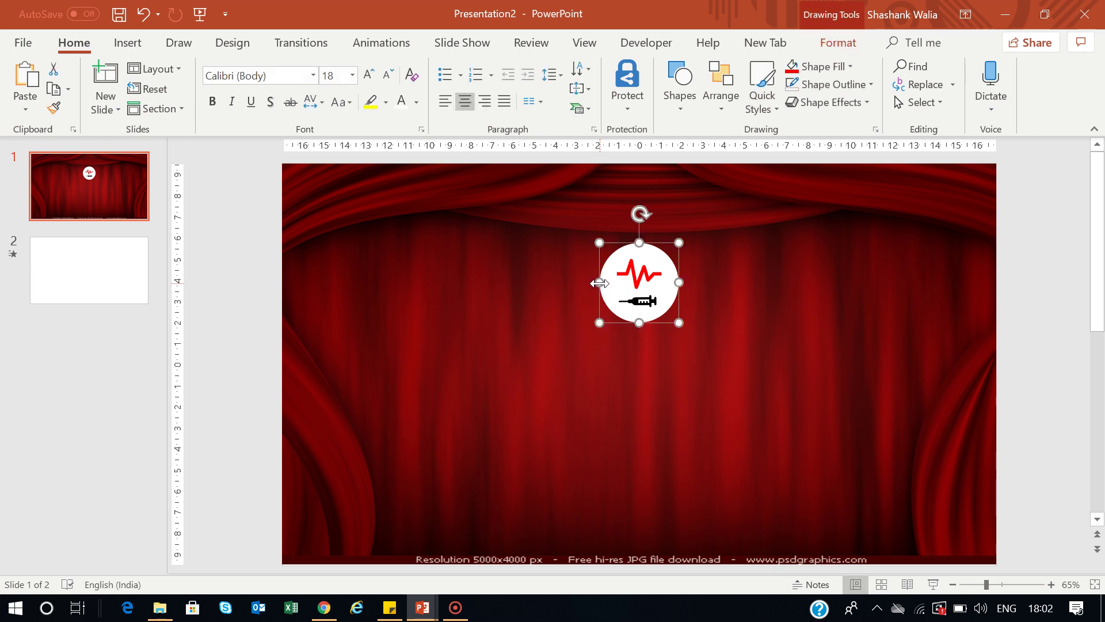
pyautogui.click(644, 275)
pyautogui.keyDown('shift'); pyautogui.click(649, 309); pyautogui.keyUp('shift')
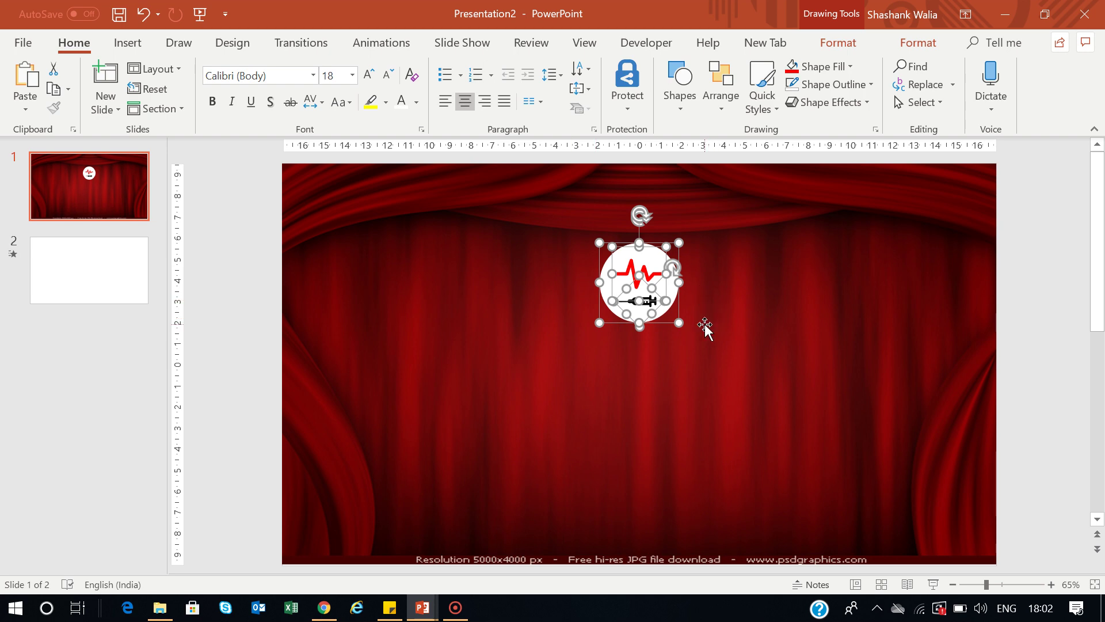
pyautogui.hotkey('ctrl', 'g')
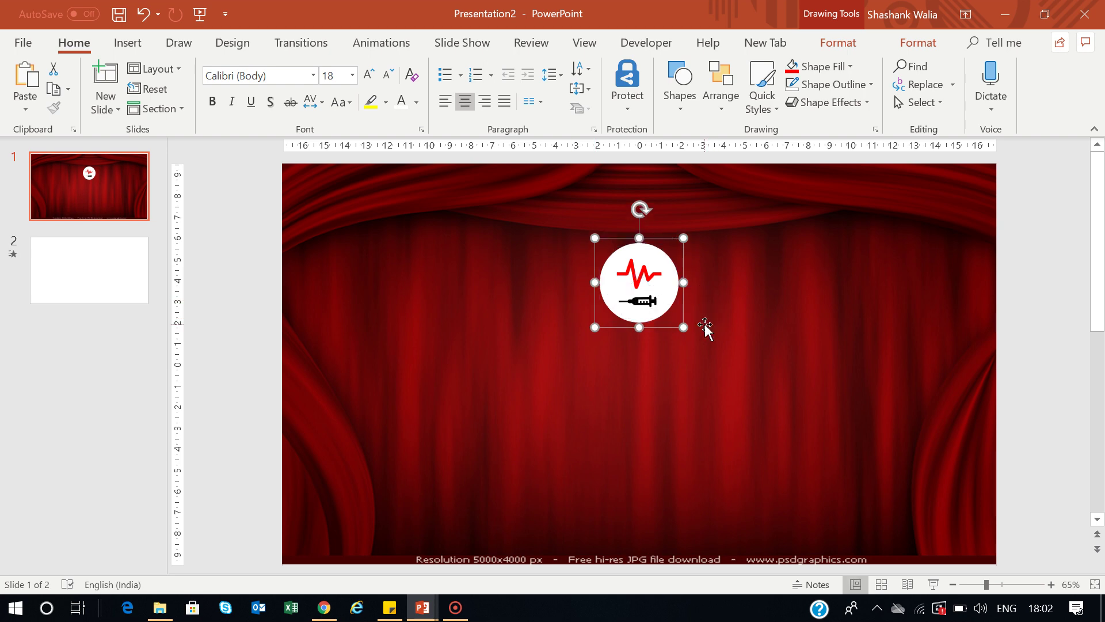
# Move the grouped logo up slightly, keeping it centred on the slide
pyautogui.click(717, 335)
pyautogui.click(645, 277)
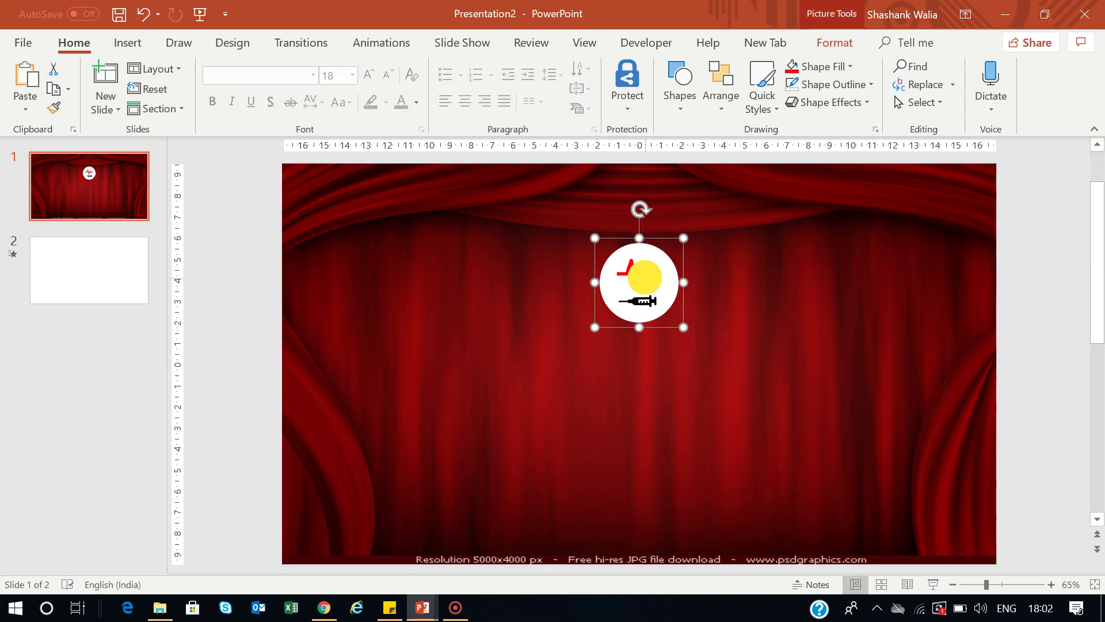
pyautogui.moveTo(645, 276); pyautogui.dragTo(645, 269)
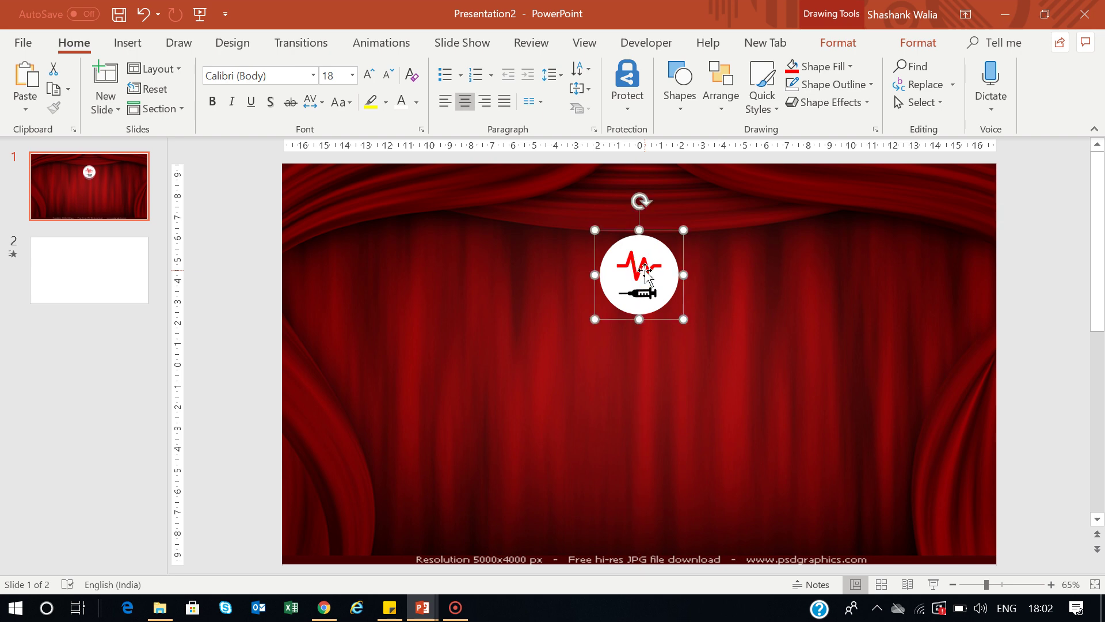
# Insert blue reflected WordArt reading 'TEAM BEHIND SUCCESSFUL' over '20,000 VACCINATIONS' on two lines
pyautogui.click(128, 50)
pyautogui.click(824, 110)
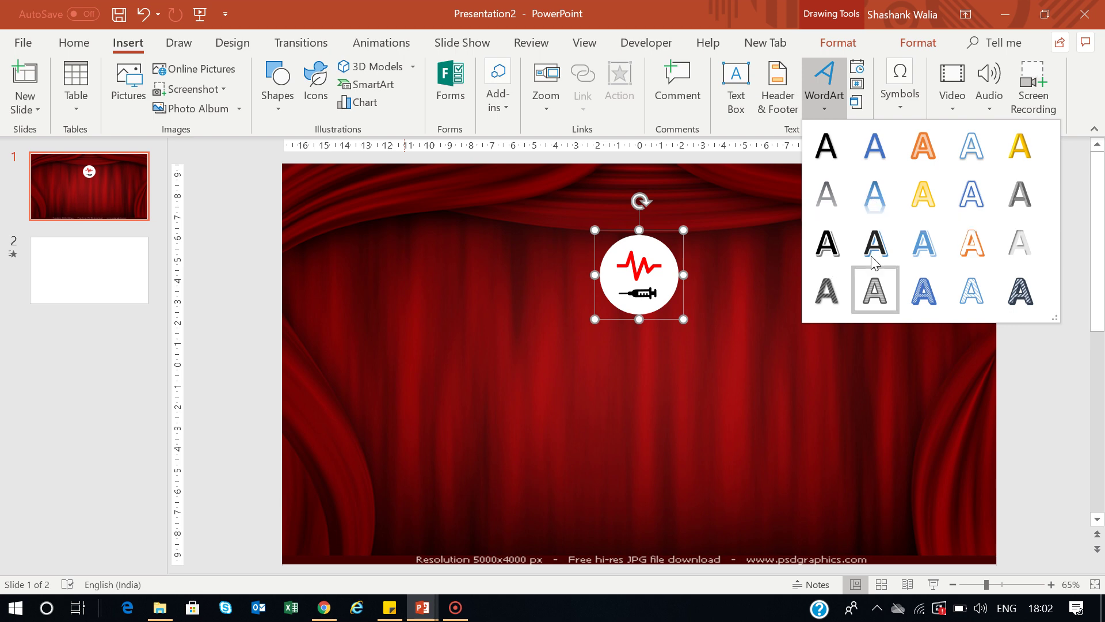
pyautogui.click(890, 198)
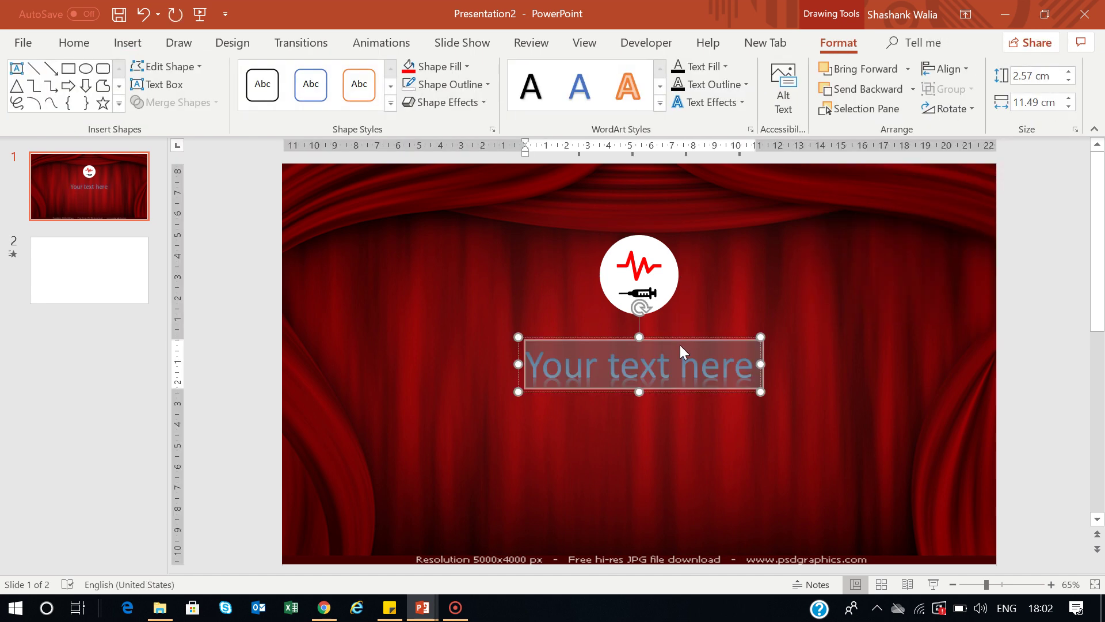
pyautogui.write('TEA')
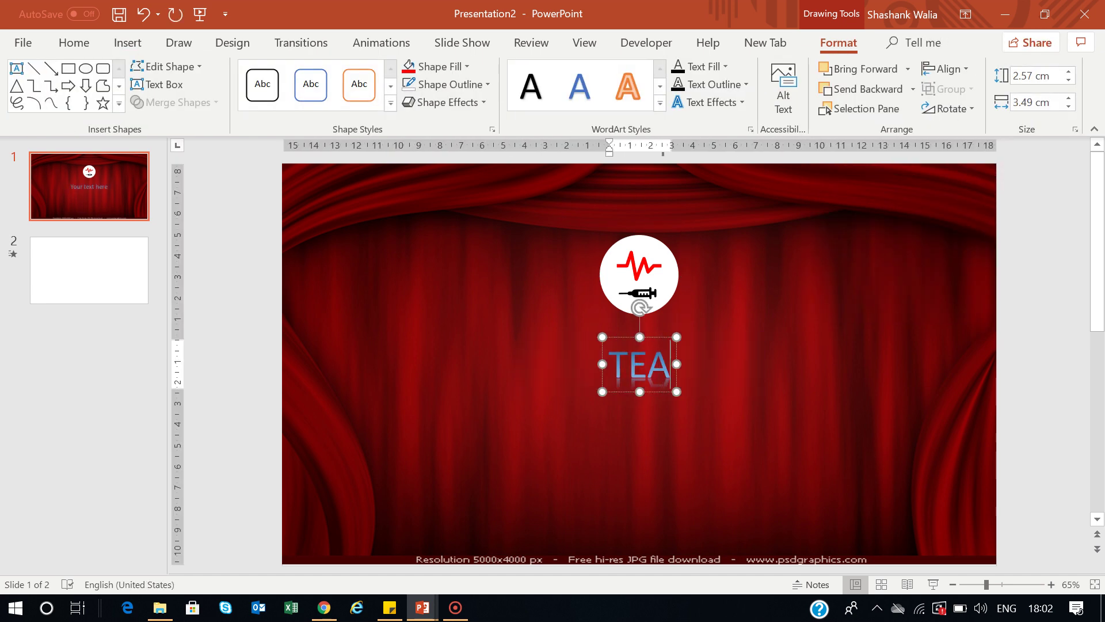
pyautogui.write('M BEHI')
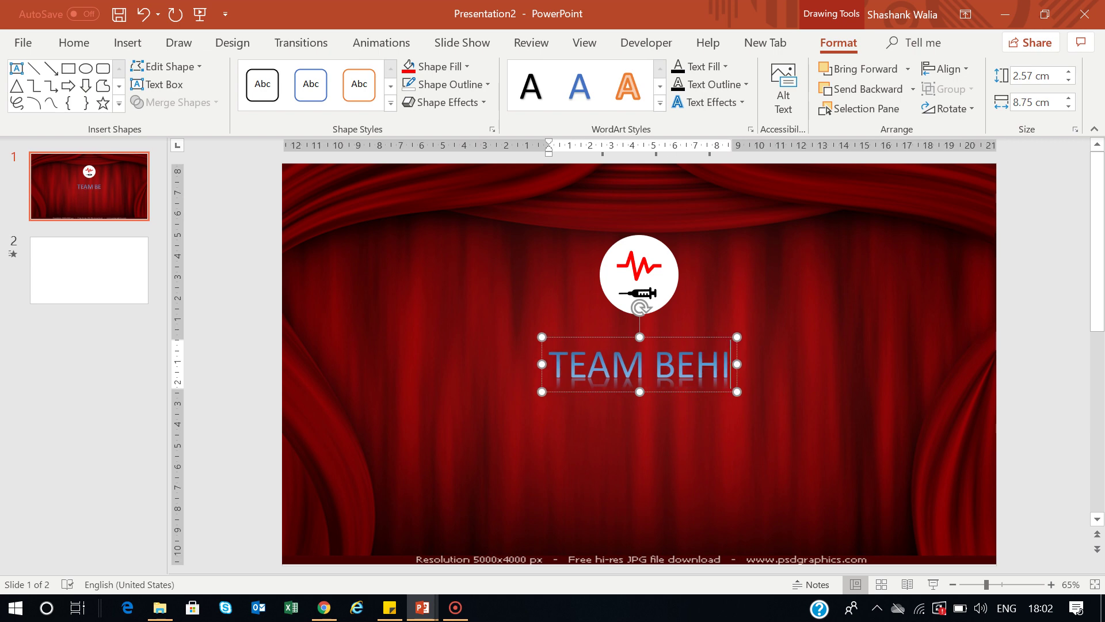
pyautogui.write('ND SUCCESSFULL')
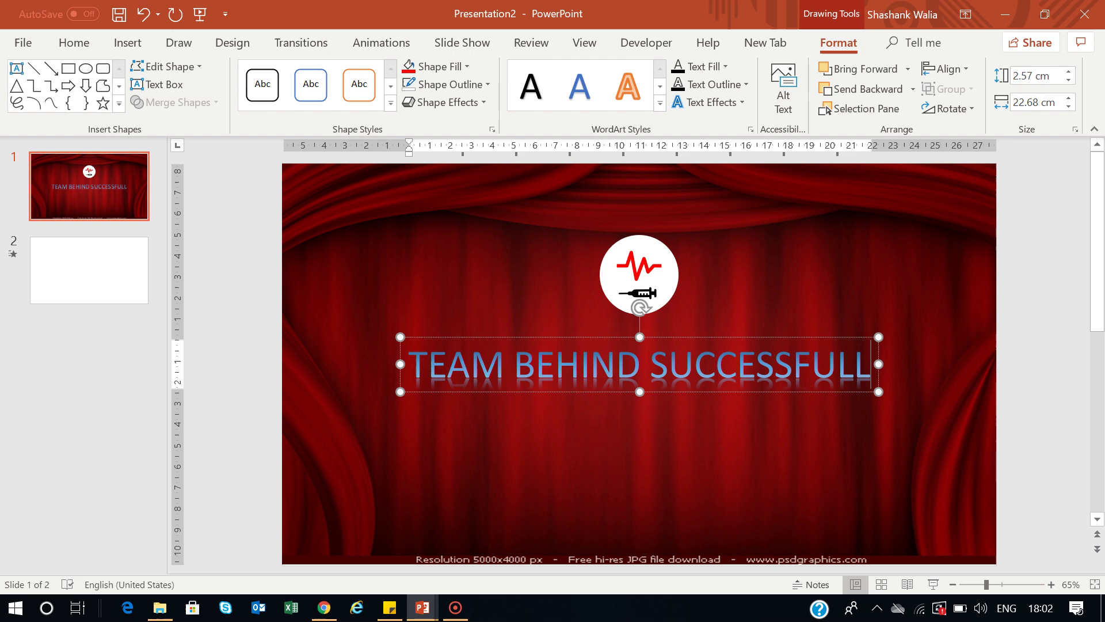
pyautogui.press('Return')
pyautogui.write('20')
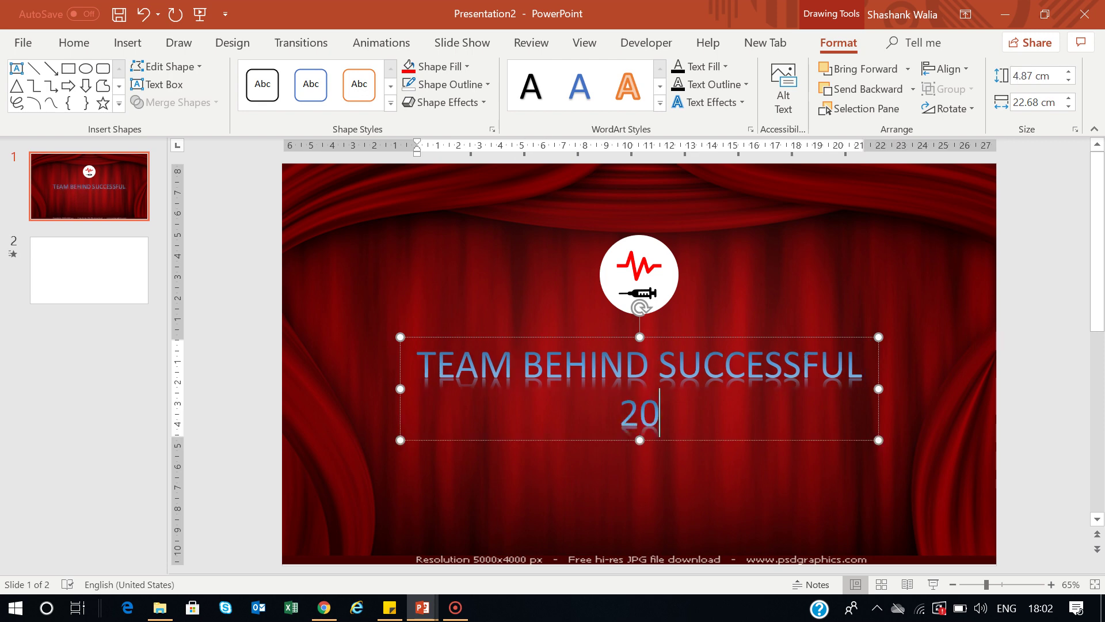
pyautogui.write(',000 ')
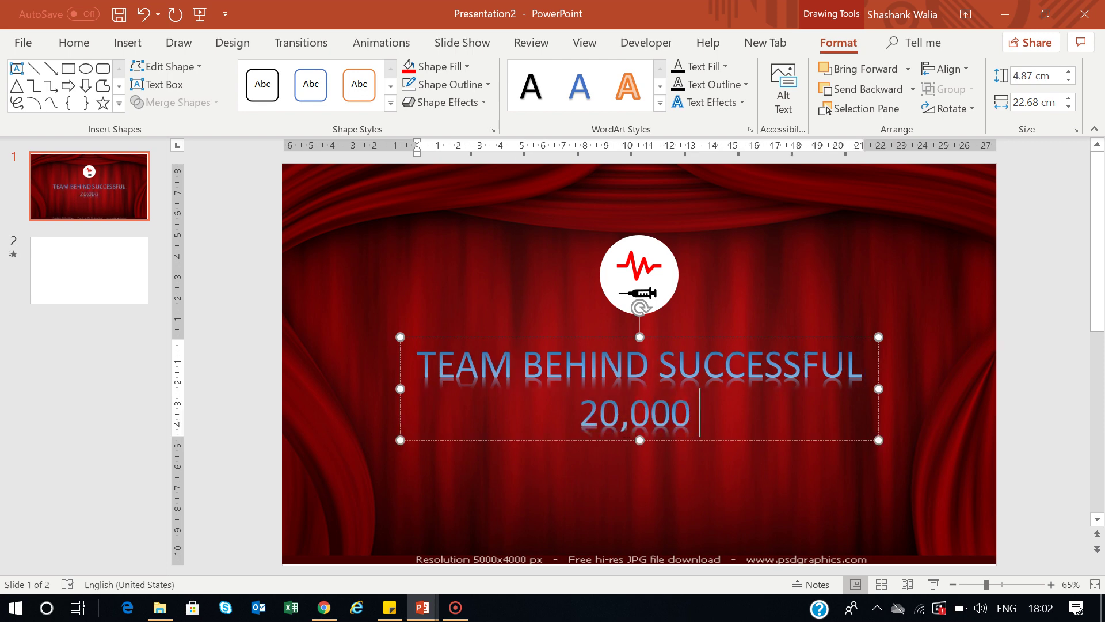
pyautogui.write('VACCINATIONS')
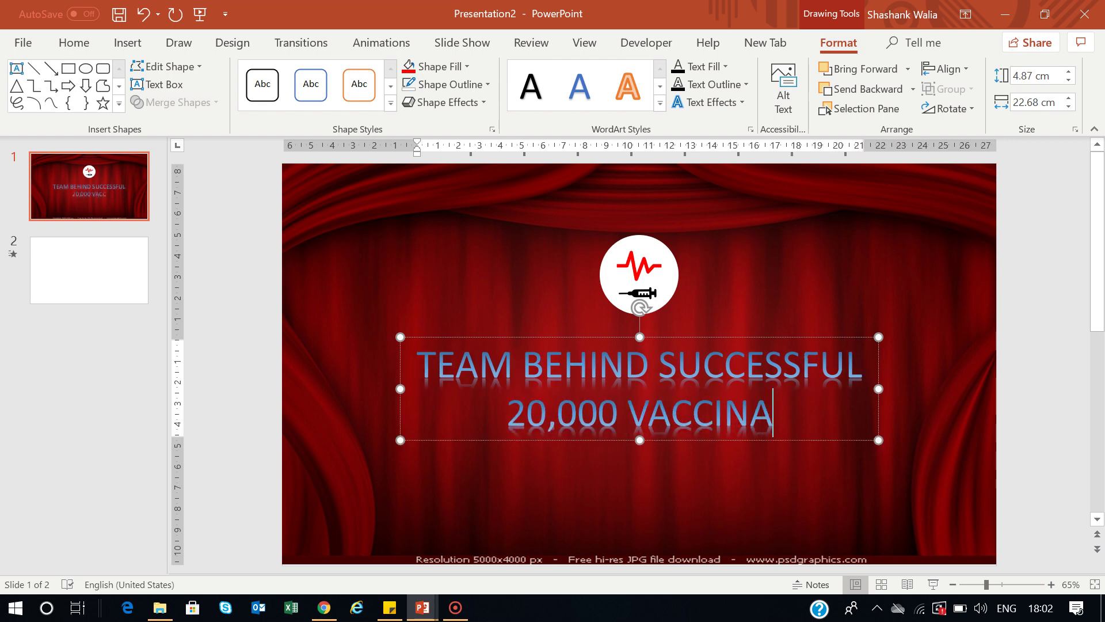
pyautogui.click(802, 289)
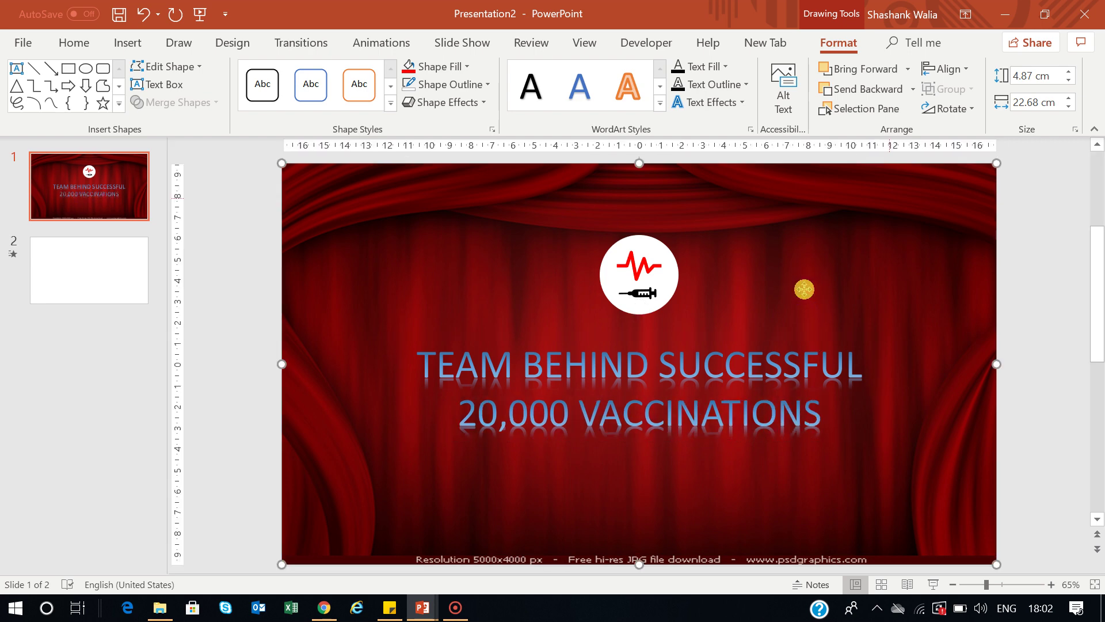
pyautogui.click(682, 376)
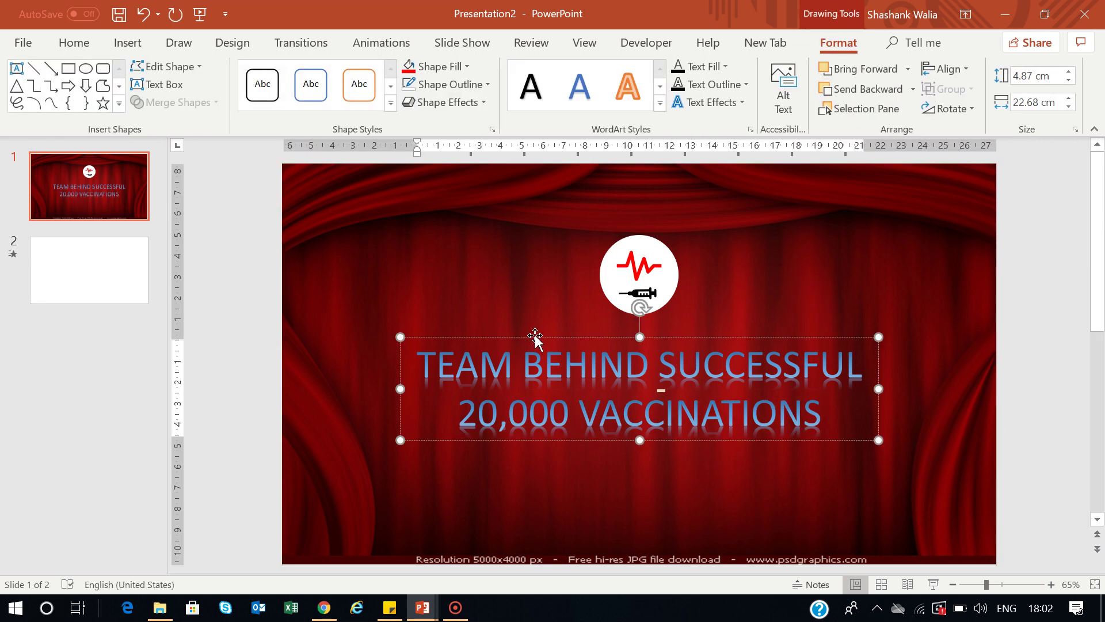
# Make the WordArt title white at 66 pt and move it up closer to the logo
pyautogui.moveTo(534, 337)
pyautogui.mouseDown()
pyautogui.moveTo(551, 334)
pyautogui.moveTo(541, 339)
pyautogui.mouseUp()
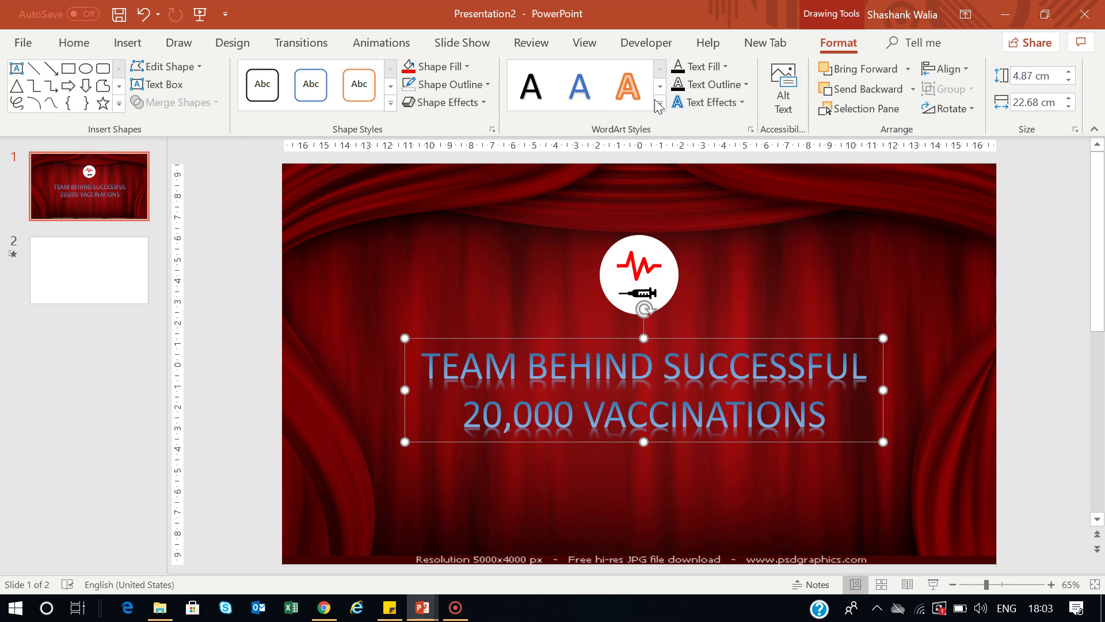
pyautogui.click(704, 67)
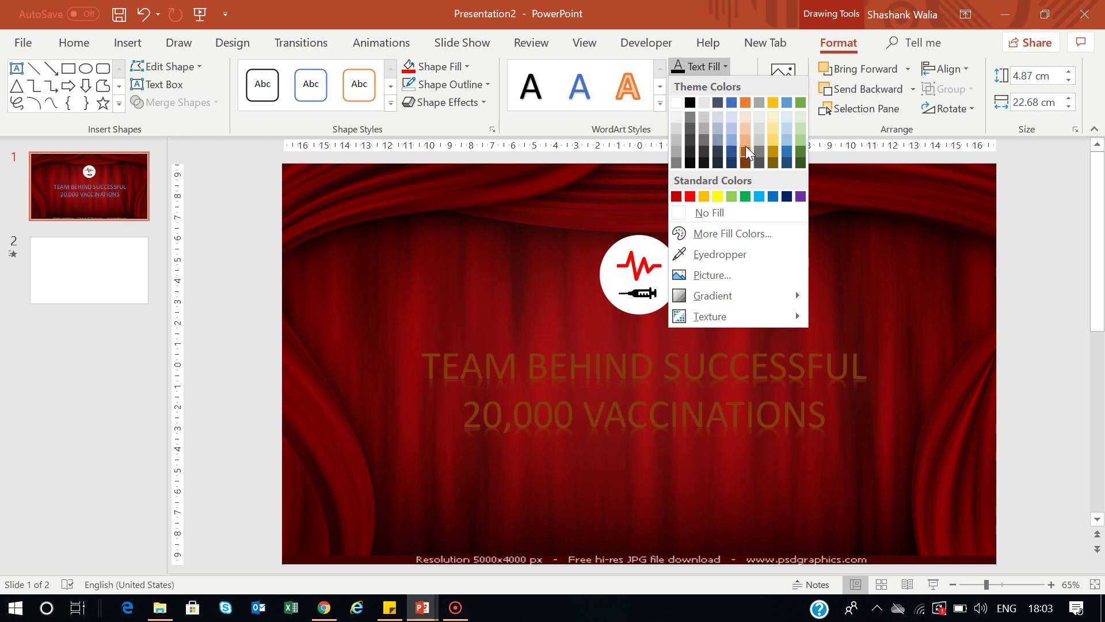
pyautogui.click(676, 103)
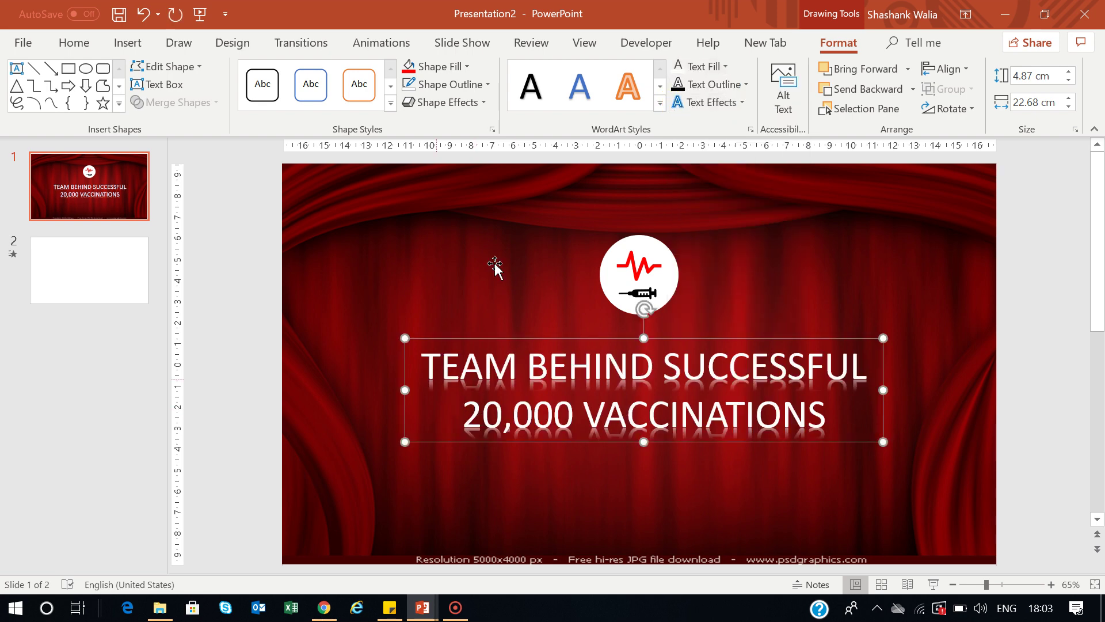
pyautogui.click(74, 43)
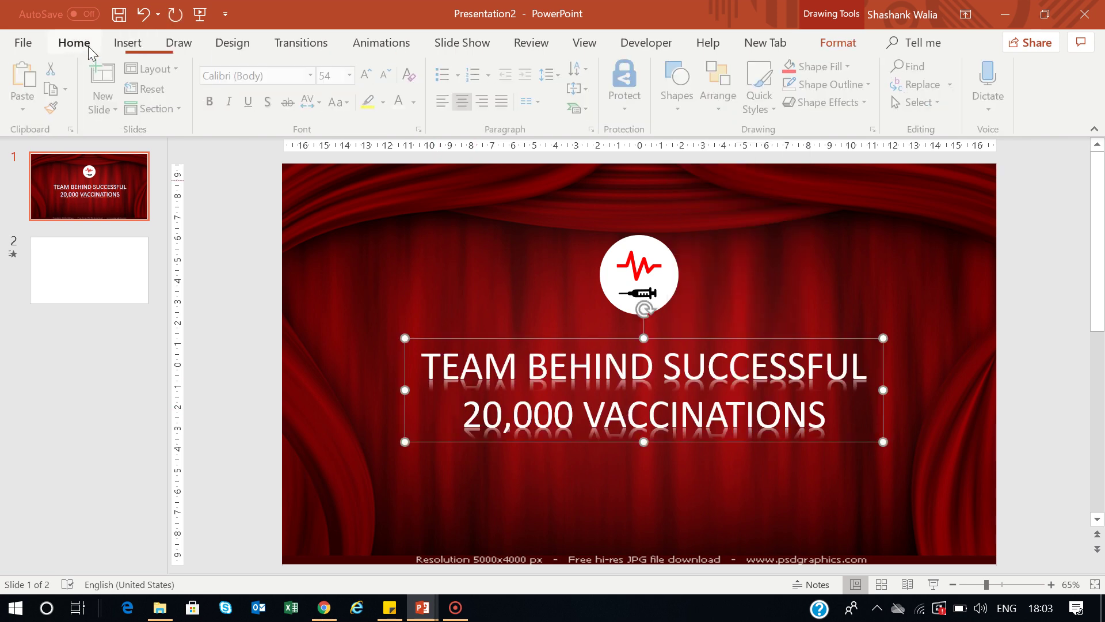
pyautogui.click(366, 74)
pyautogui.click(366, 73)
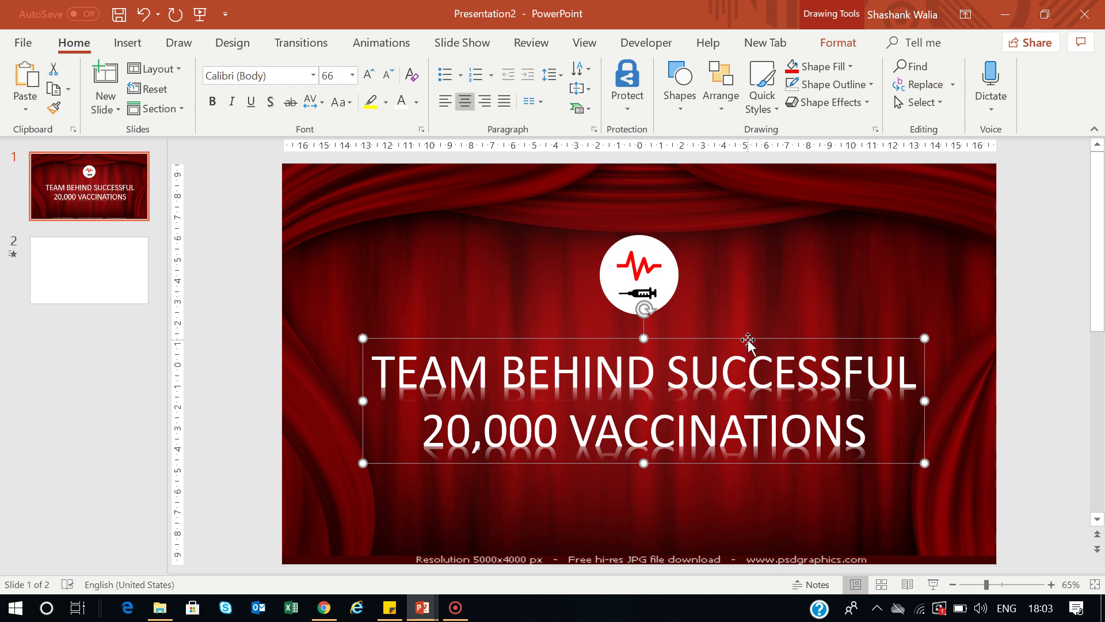
pyautogui.moveTo(747, 340); pyautogui.dragTo(741, 328)
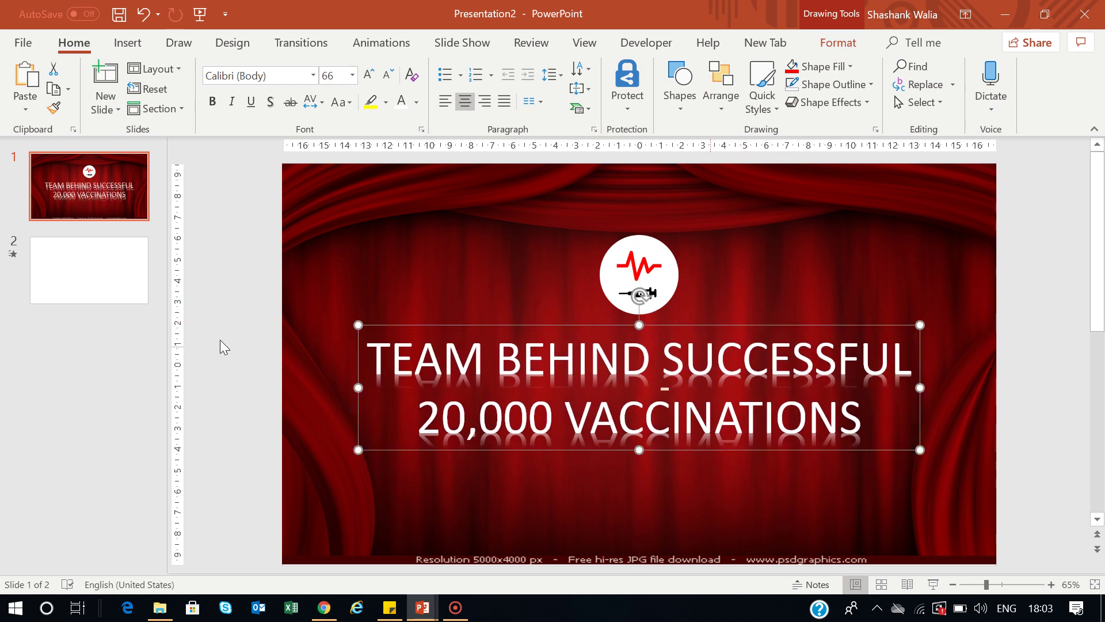
pyautogui.click(233, 340)
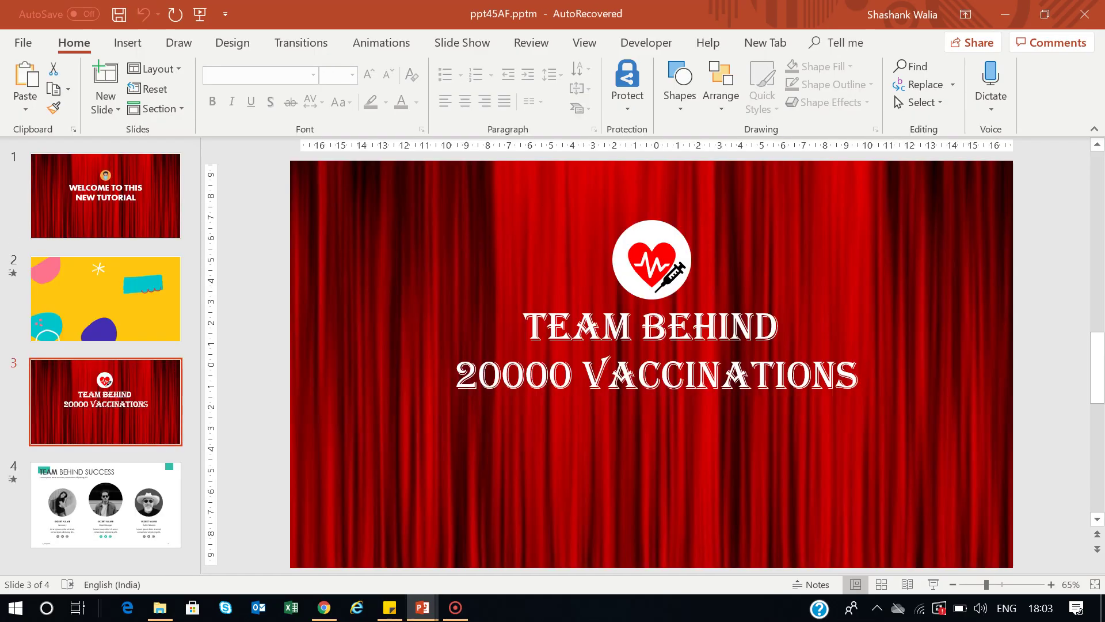
# Copy the 'TEAM BEHIND SUCCESS' slide into Presentation2 with source formatting as slide 2
pyautogui.click(129, 468)
pyautogui.rightClick(133, 477)
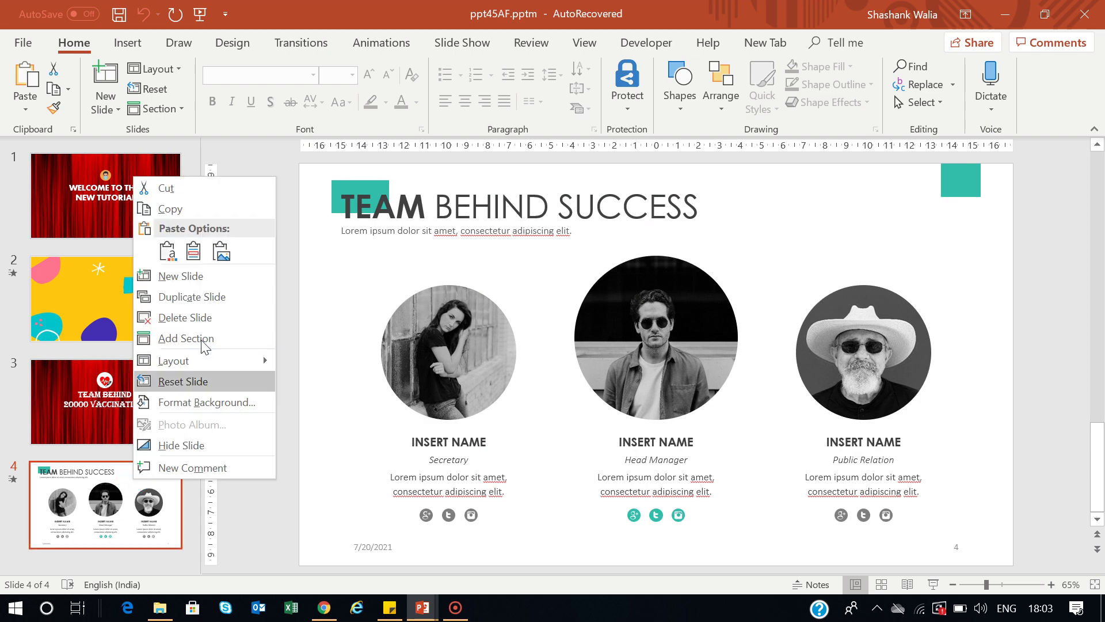
pyautogui.click(118, 529)
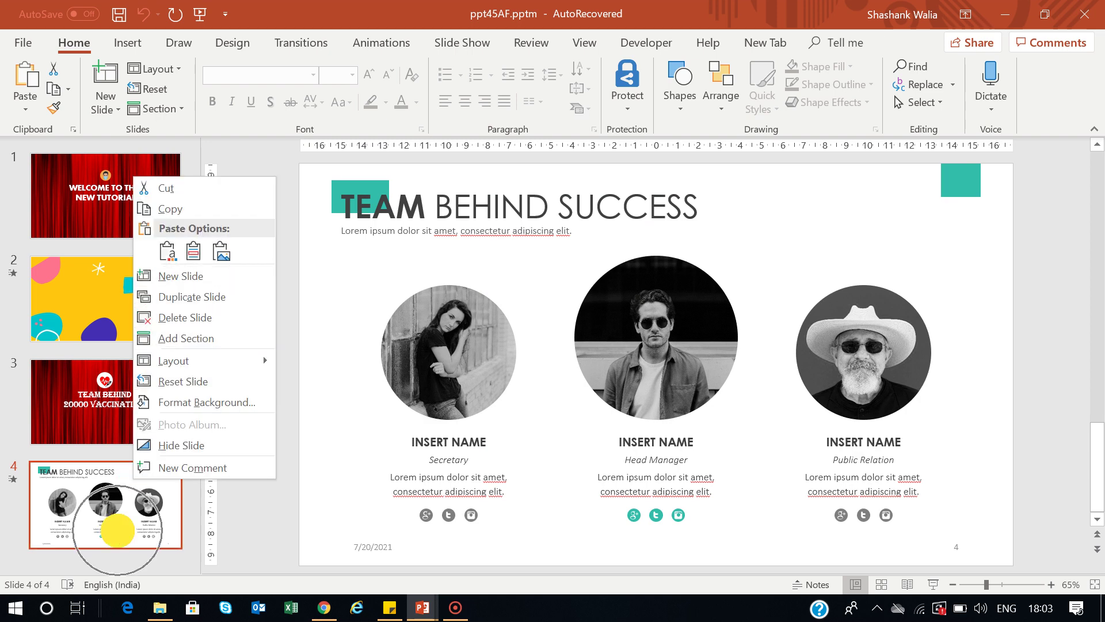
pyautogui.hotkey('alt', 'Tab')
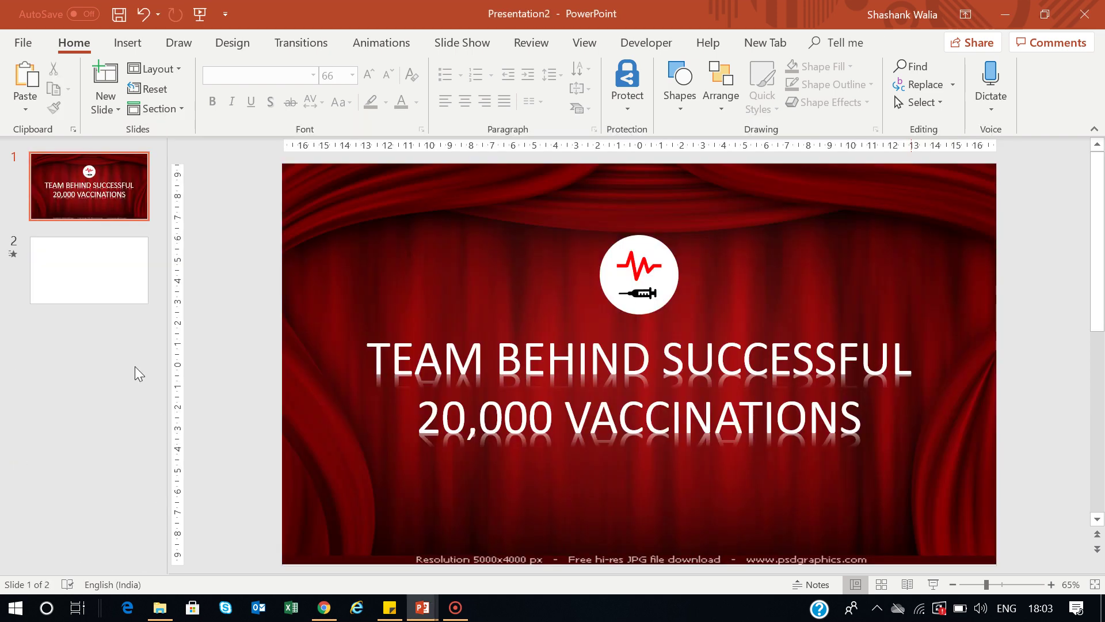
pyautogui.click(88, 273)
pyautogui.rightClick(86, 268)
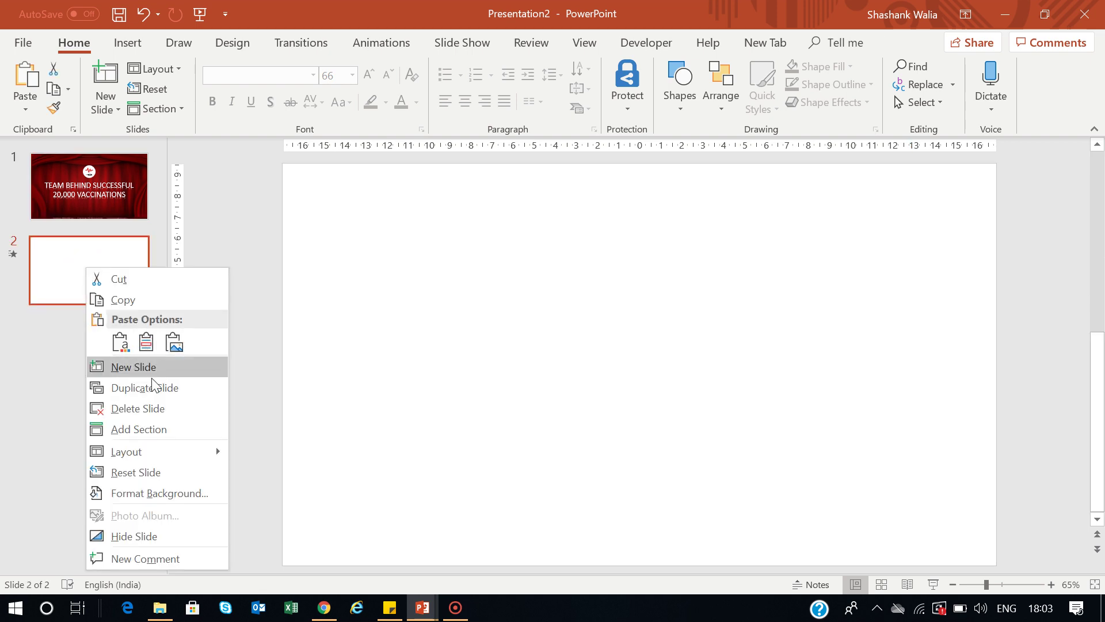
pyautogui.click(146, 342)
pyautogui.moveTo(99, 334); pyautogui.dragTo(97, 300)
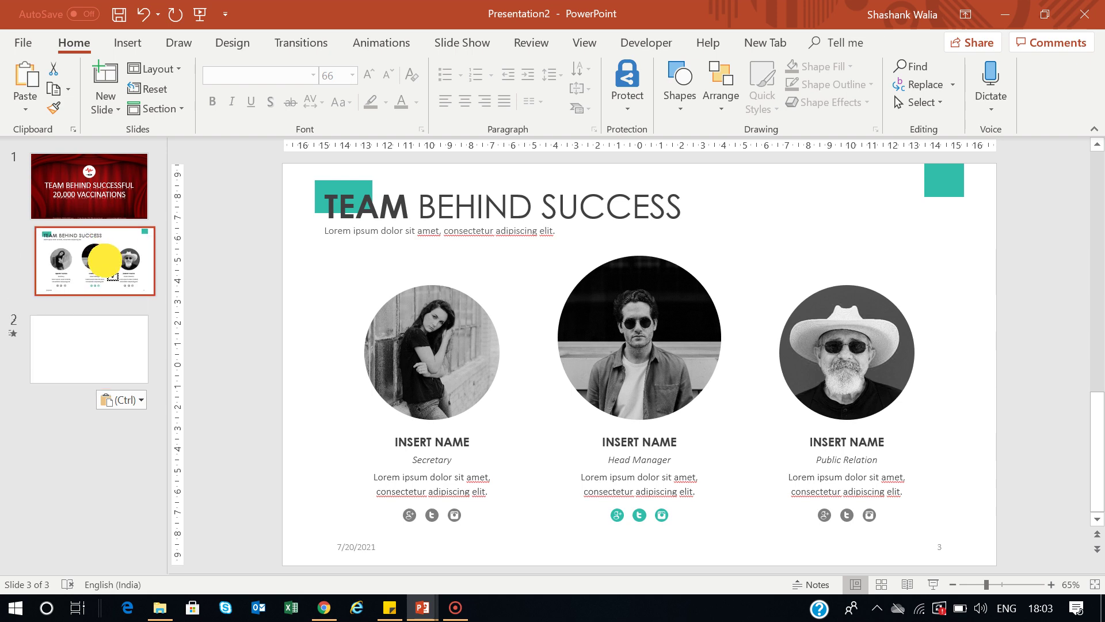
pyautogui.click(72, 192)
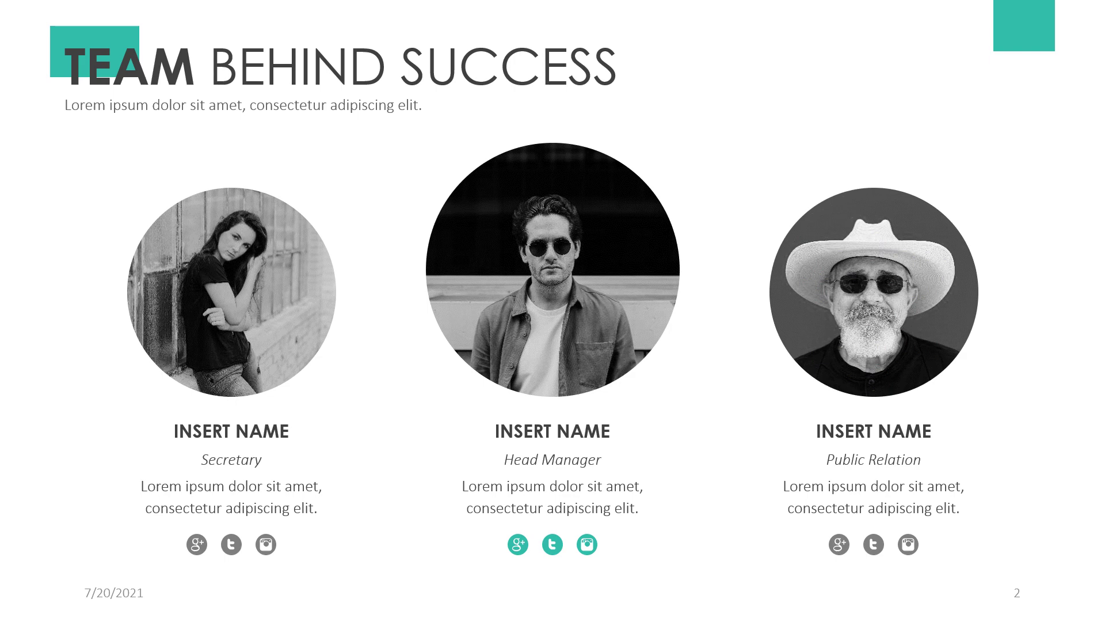
pyautogui.press('Escape')
pyautogui.click(455, 608)
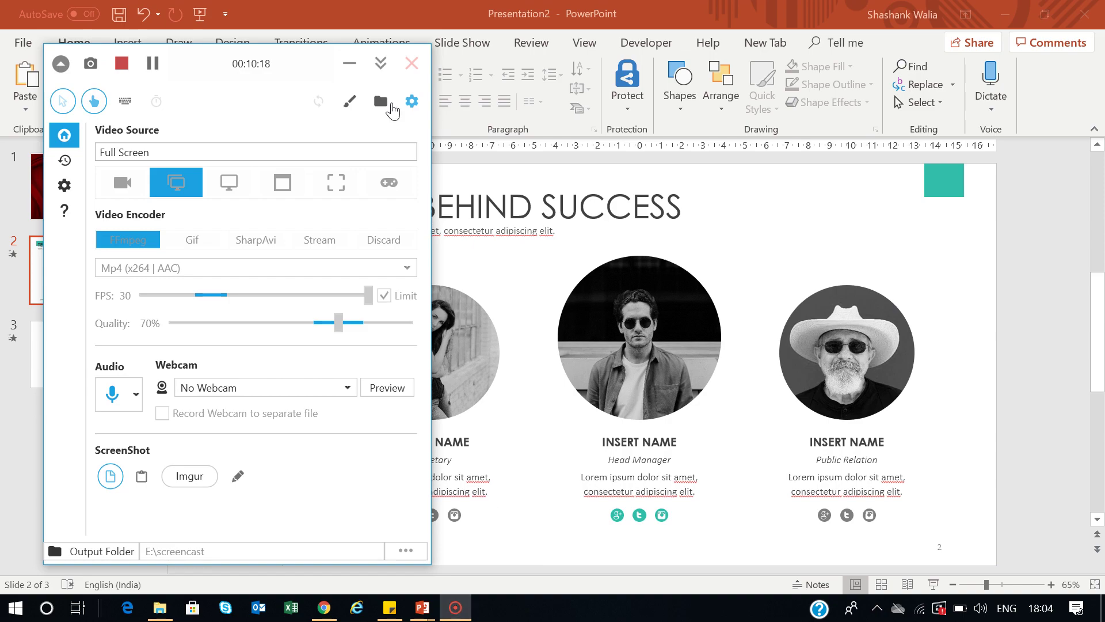